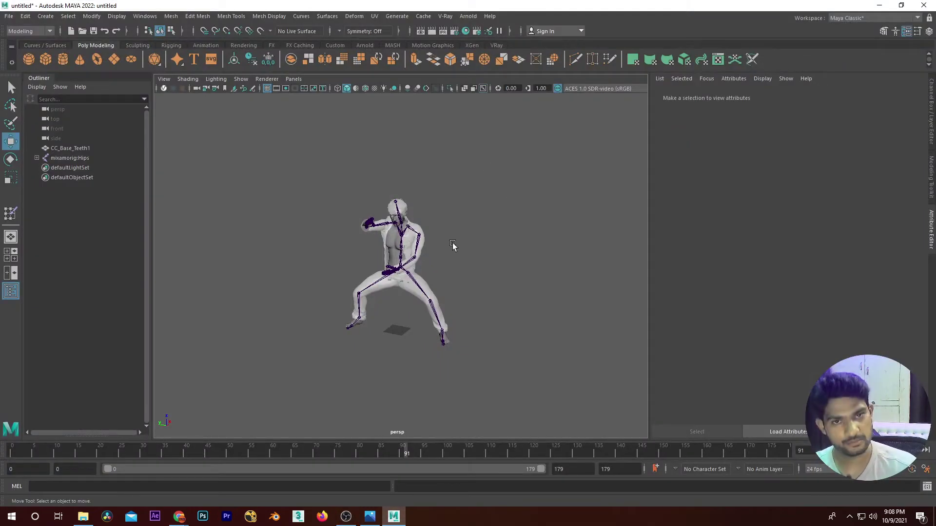
Step: Examine the rigged character's mesh and skeleton from several angles and distances, with the timeline at frame 0
scroll(431, 256, "up", 5)
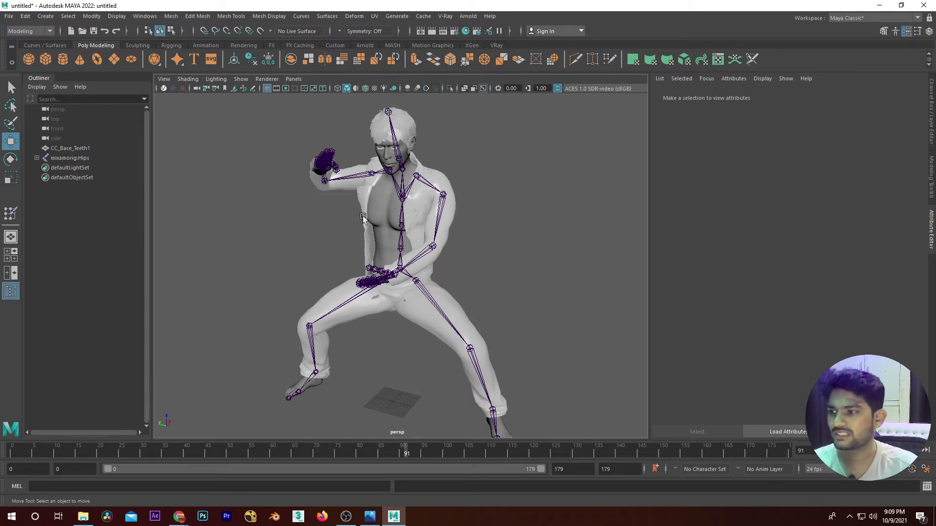
scroll(491, 266, "down", 5)
left_click_drag(472, 252, 498, 274, "alt")
scroll(508, 294, "up", 3)
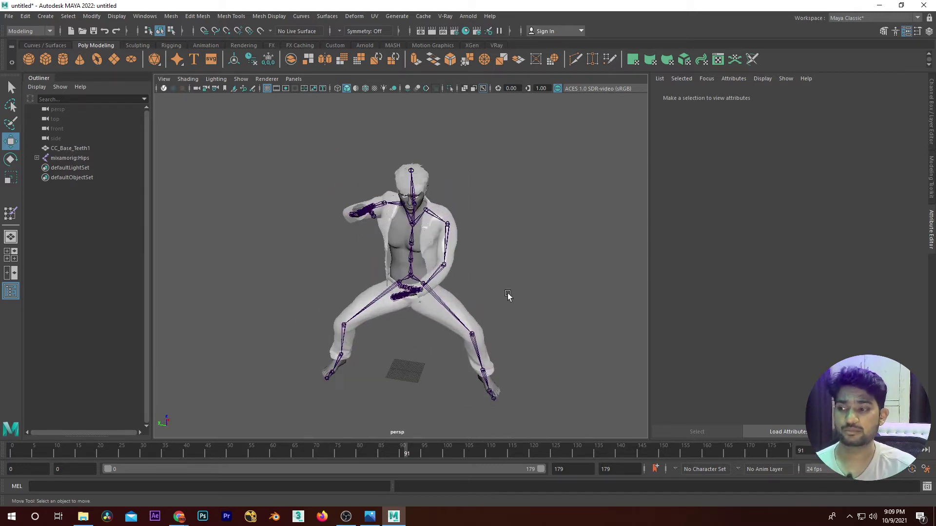
middle_click_drag(507, 294, 486, 266, "alt")
scroll(486, 265, "up", 3)
left_click_drag(96, 443, 15, 445)
scroll(460, 153, "down", 5)
middle_click_drag(487, 155, 472, 194, "alt")
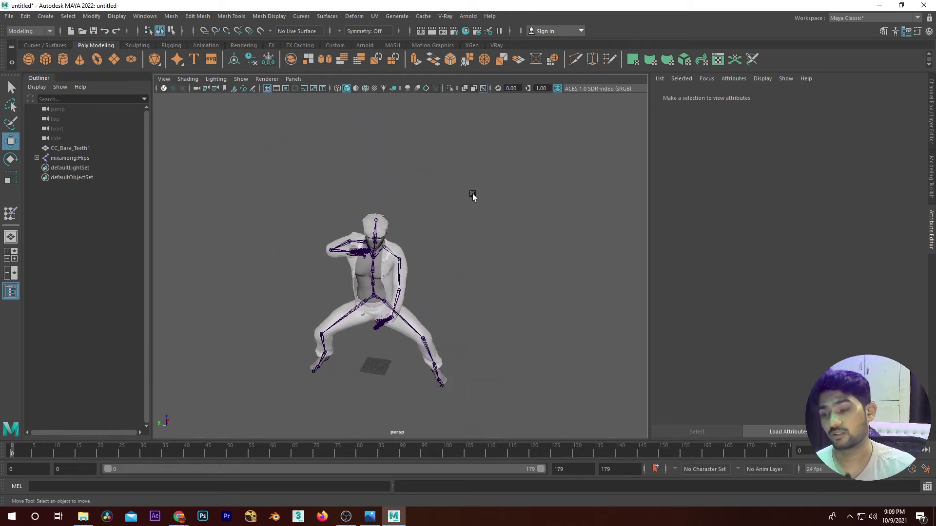
scroll(472, 255, "up", 6)
middle_click_drag(439, 292, 452, 268, "alt")
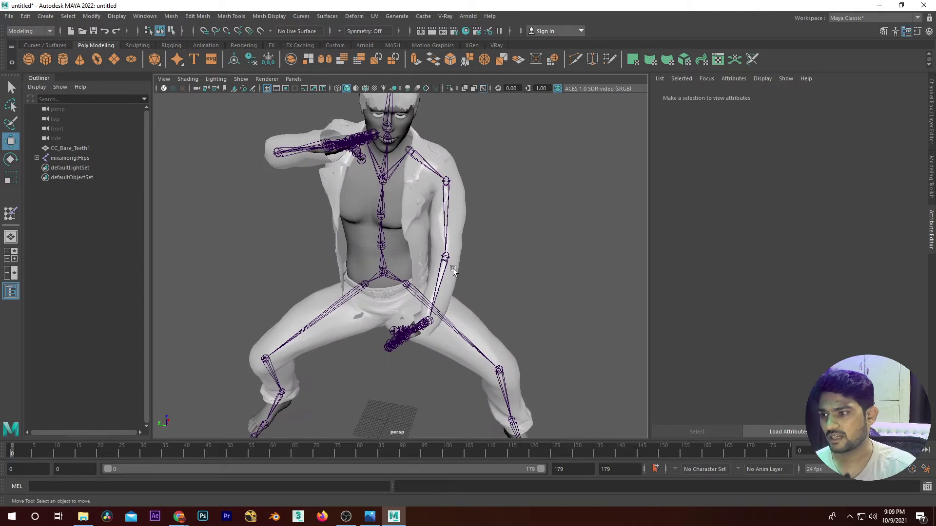
scroll(544, 230, "down", 8)
left_click_drag(544, 230, 524, 231, "alt")
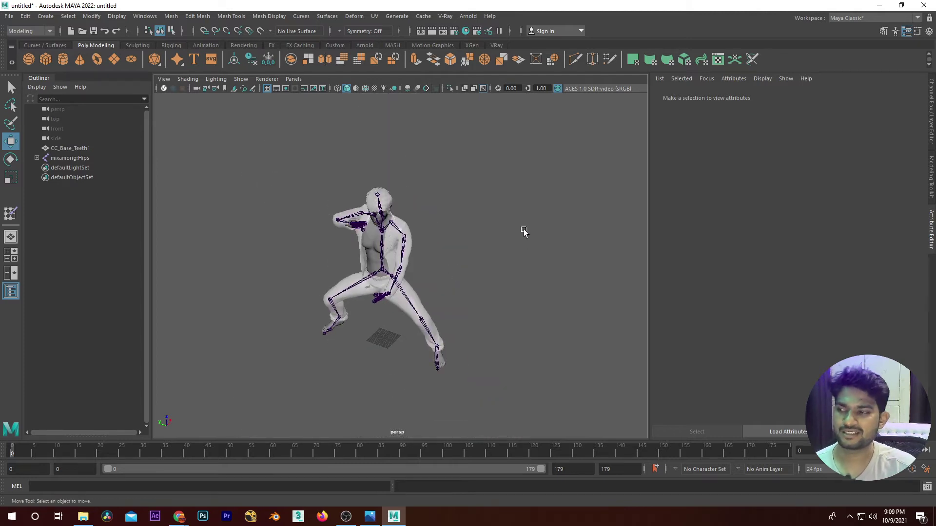
Step: Select the whole skeleton to view its keyframes and scrub the fight animation to frame 120
left_click_drag(597, 126, 246, 424)
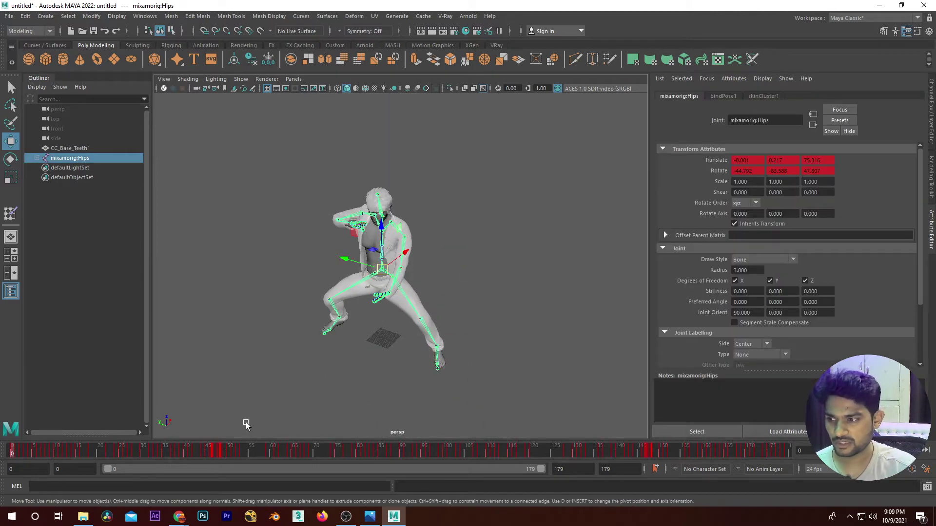
left_click(554, 244)
left_click_drag(467, 216, 302, 366)
left_click_drag(203, 454, 530, 458)
left_click(478, 184)
scroll(428, 161, "up", 5)
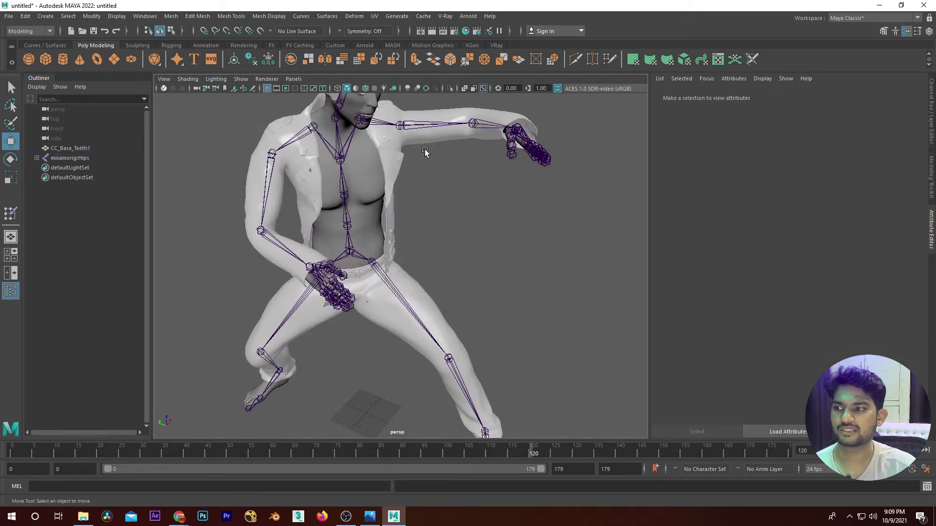
Step: Raise the left arm joint at frame 120 to about -51 in X rotation with auto keying, and return to frame 0
left_click(427, 162)
scroll(522, 288, "up", 3)
key("e")
left_click_drag(431, 149, 404, 138)
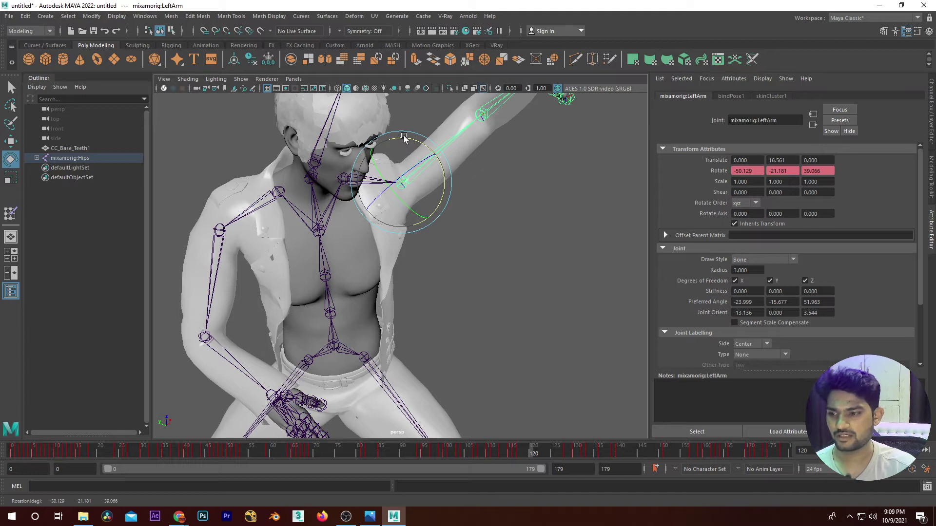
key("ctrl+z")
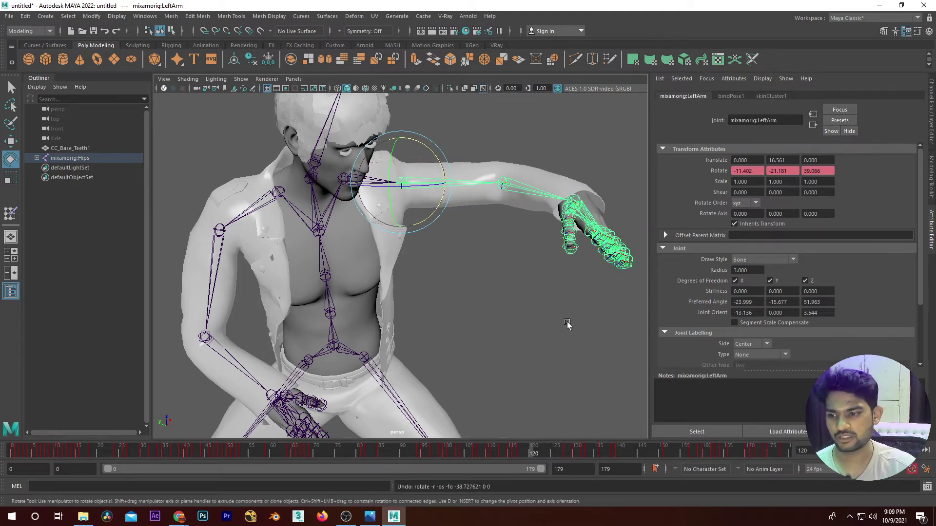
left_click_drag(429, 151, 402, 136)
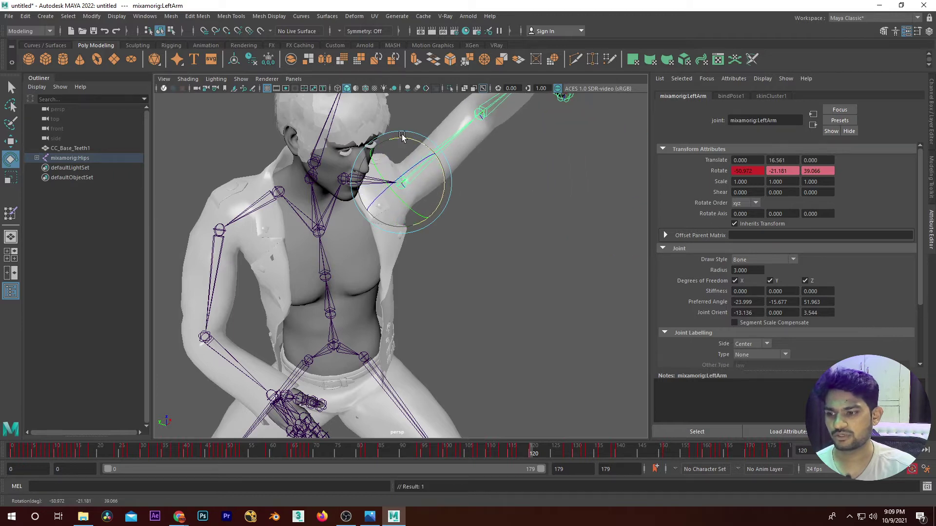
left_click_drag(512, 451, 12, 451)
Step: Select the character's hips joint together with its entire joint hierarchy
scroll(521, 241, "down", 6)
left_click(519, 238)
scroll(521, 241, "up", 4)
scroll(524, 238, "down", 1)
left_click_drag(556, 124, 267, 394)
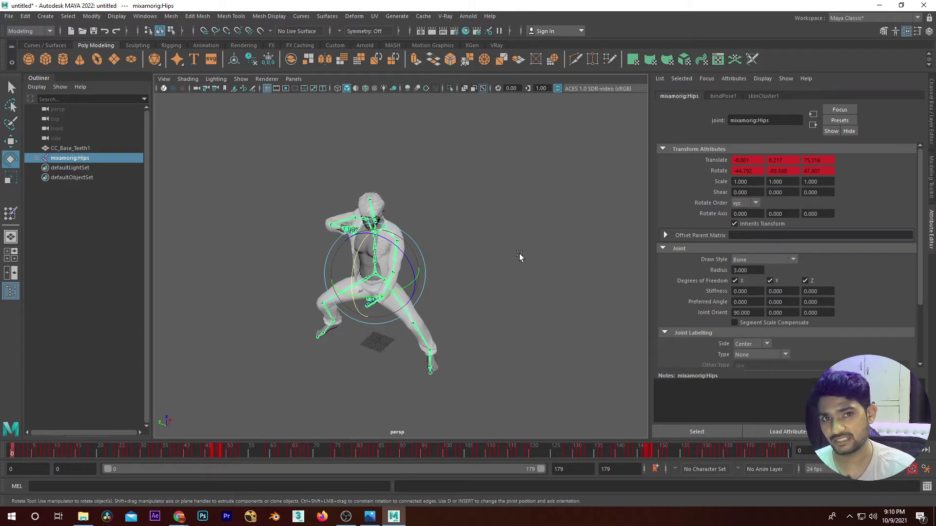
left_click(25, 17)
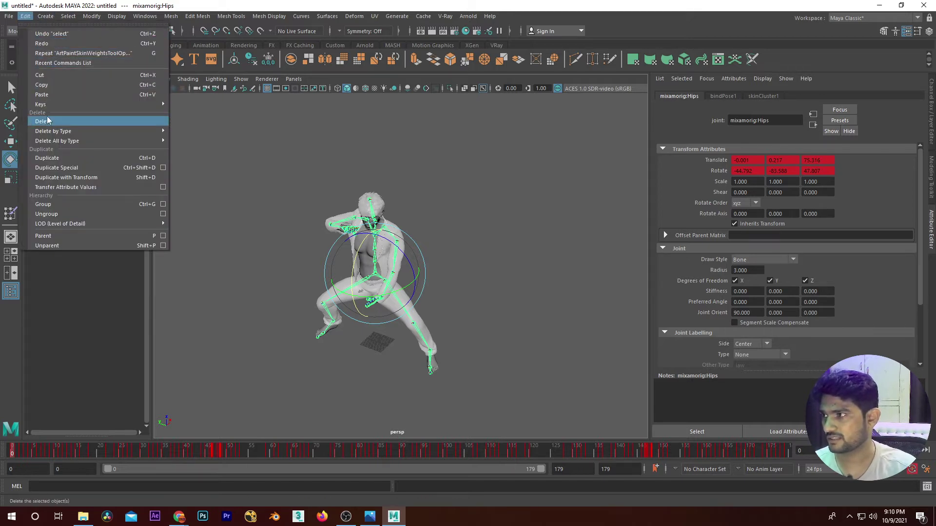
mouse_move(67, 16)
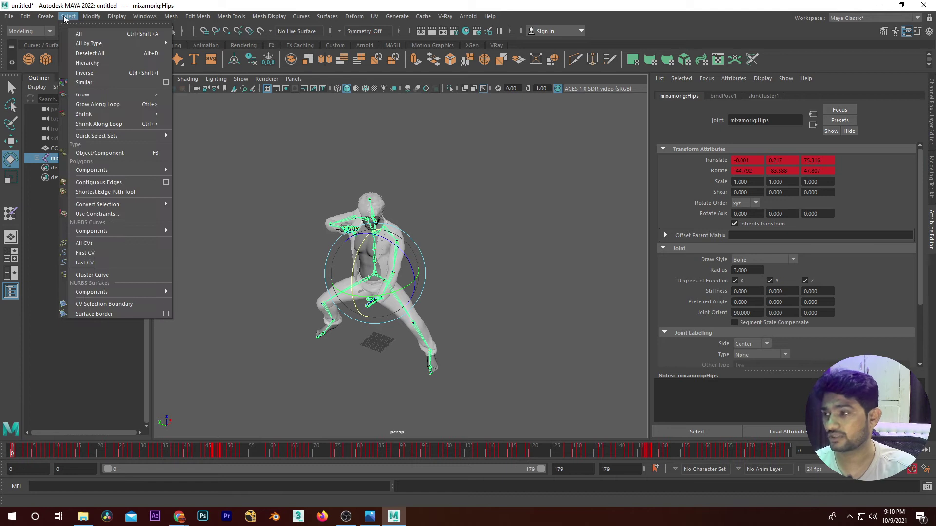
left_click(87, 63)
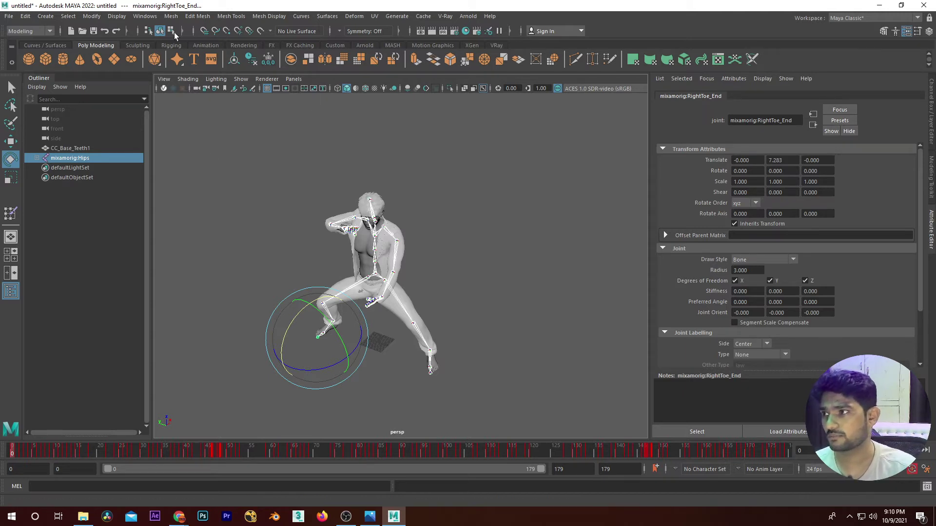
Step: Open the Graph Editor for the selected joints, enlarge it and frame all their animation curves
left_click(139, 18)
mouse_move(160, 72)
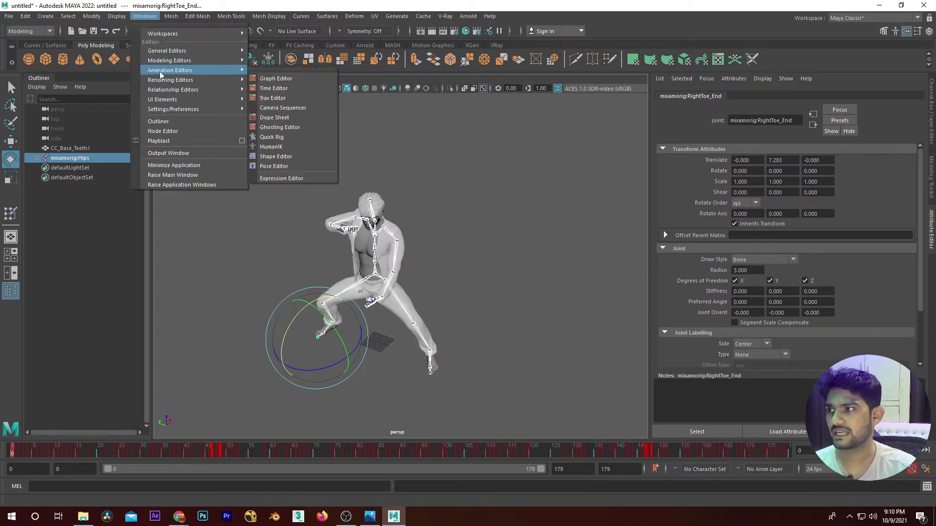
left_click(276, 78)
left_click_drag(285, 119, 266, 125)
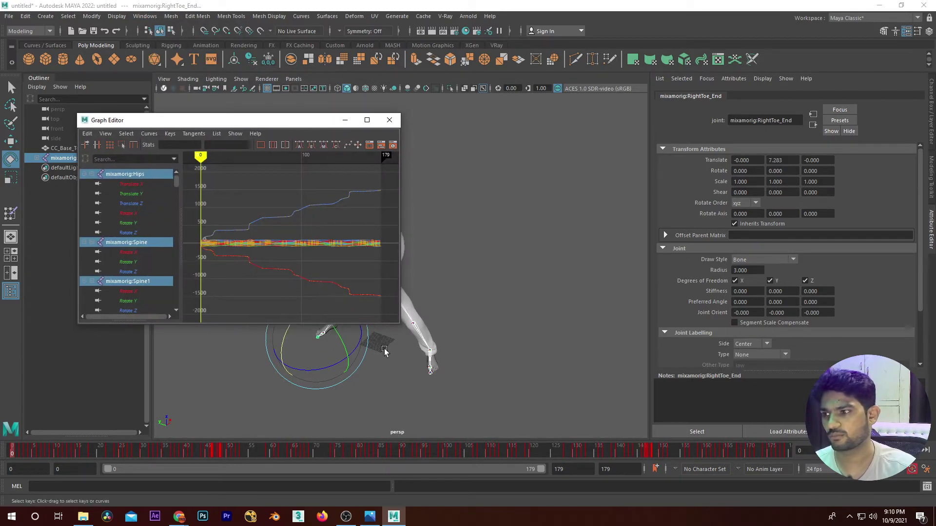
left_click_drag(403, 328, 738, 434)
key("a")
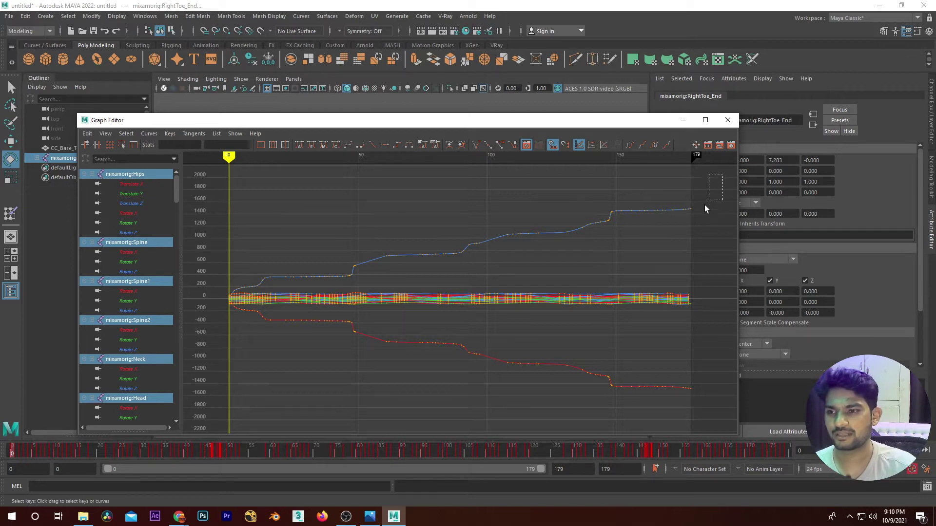
Step: Delete all keyframes of the selected joints, close the Graph Editor, and scrub to frame 179 to check the pose
left_click_drag(444, 371, 234, 398)
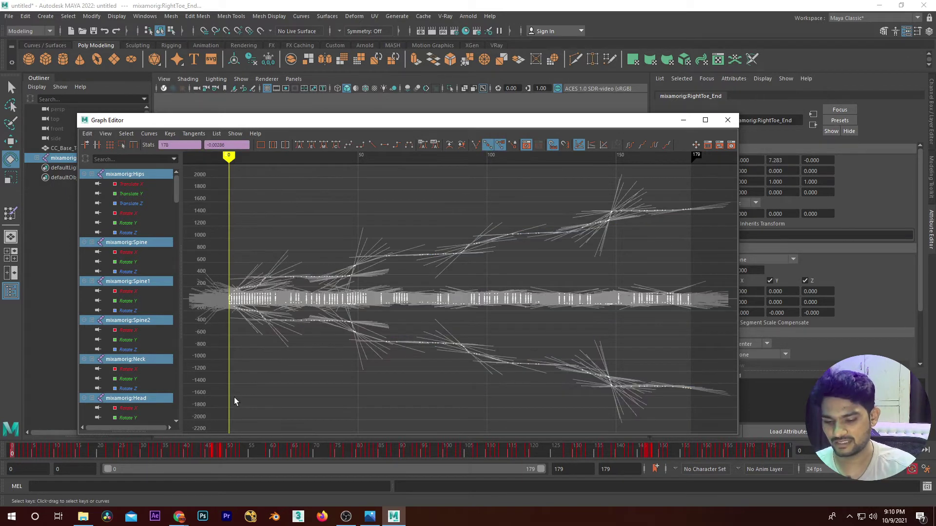
key("Delete")
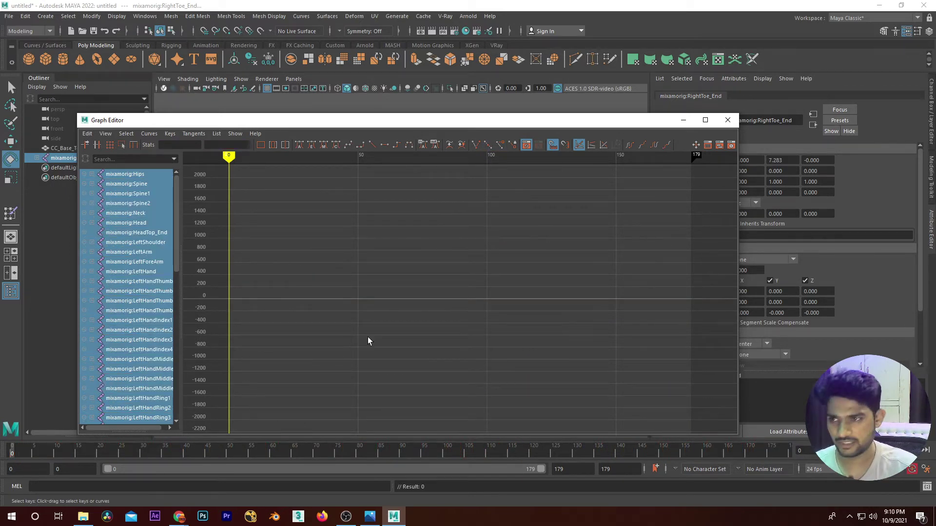
left_click(727, 120)
left_click(13, 454)
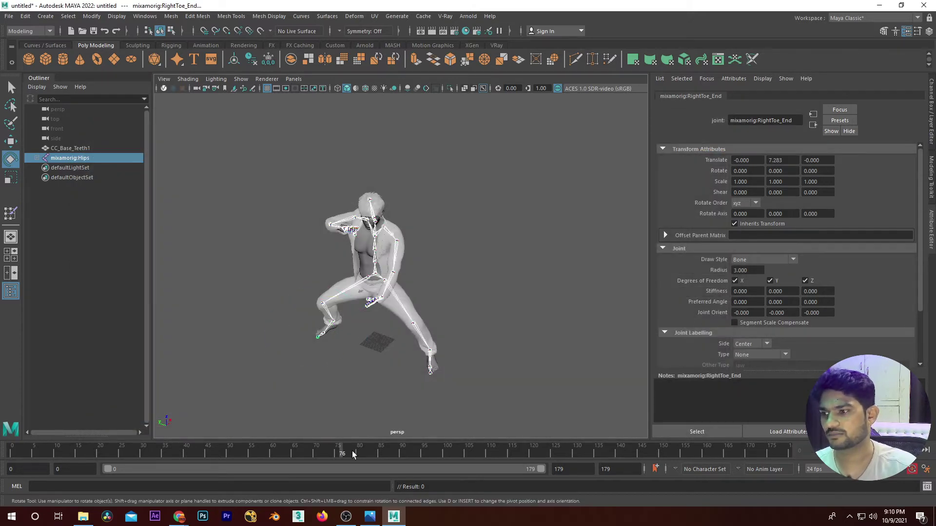
left_click(528, 254)
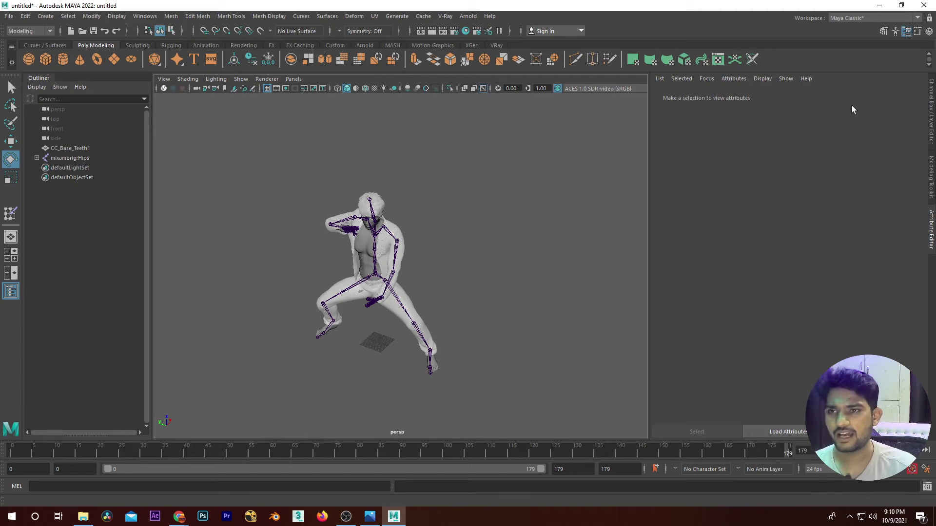
Step: Switch to Mixamo in the browser and preview the Standing Walk Right animation on the character
left_click(876, 5)
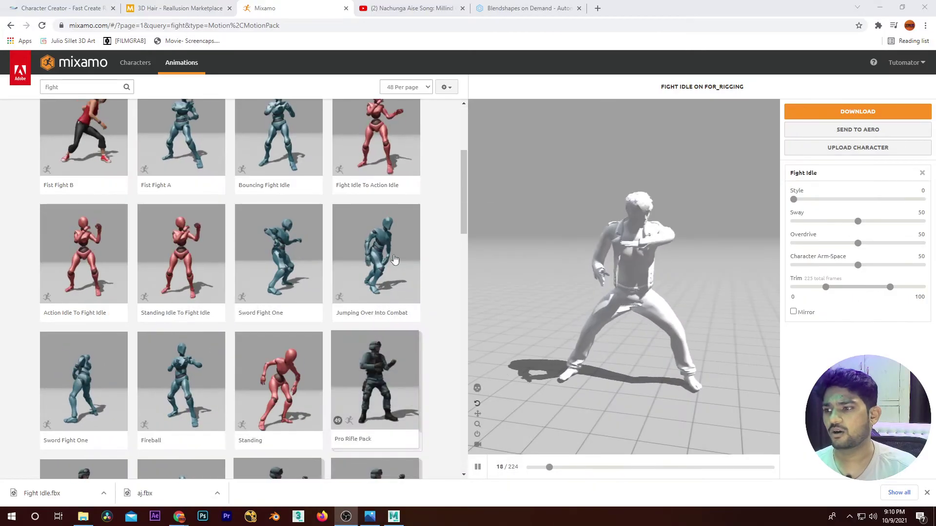
scroll(393, 284, "down", 7)
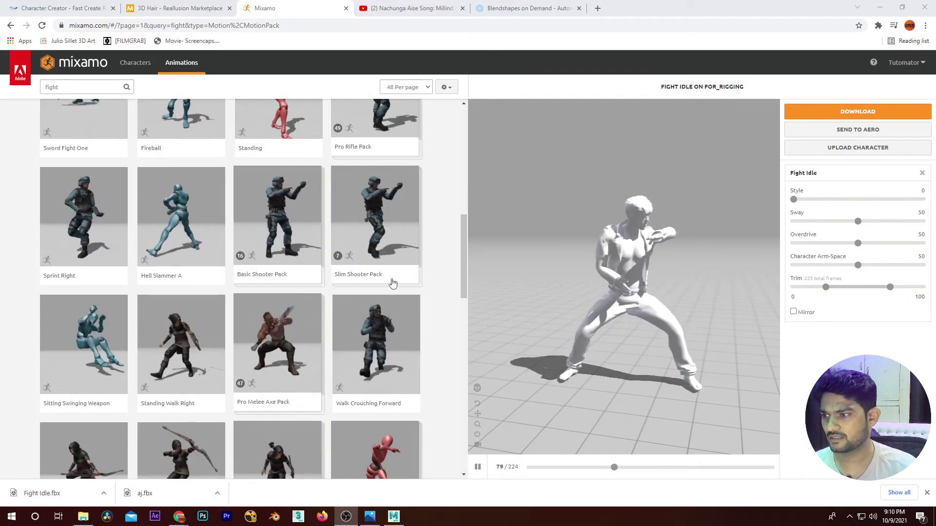
left_click(188, 330)
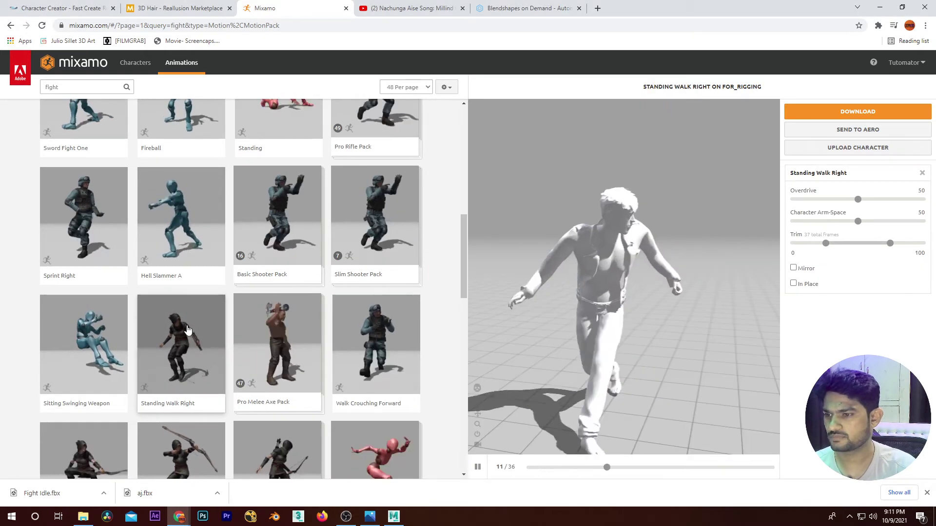
scroll(742, 295, "down", 5)
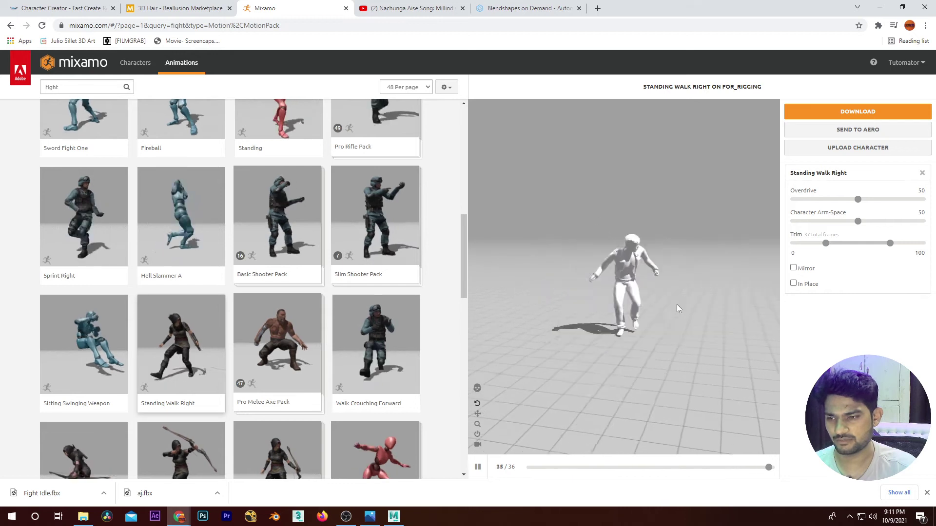
left_click_drag(669, 298, 900, 100)
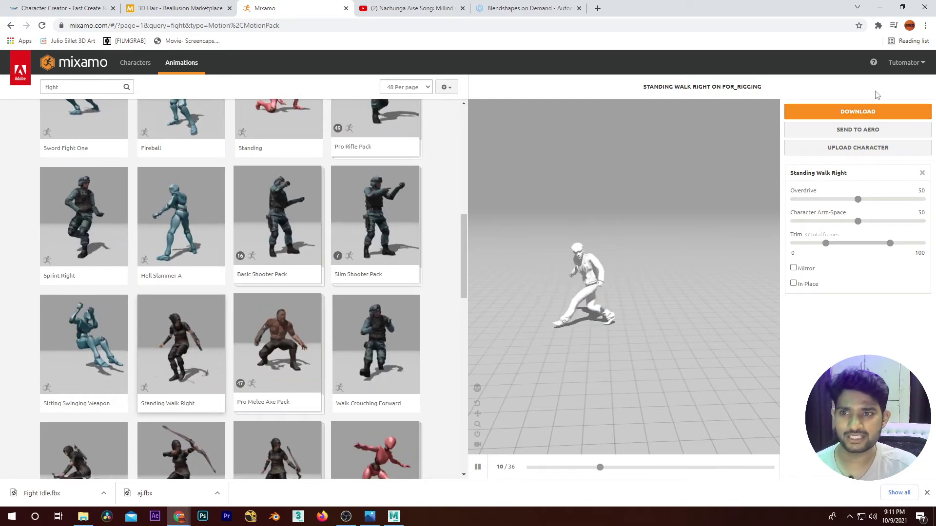
Step: Download the Standing Walk Right animation as FBX Binary without skin, at 24 frames per second with uniform keyframe reduction
left_click(869, 112)
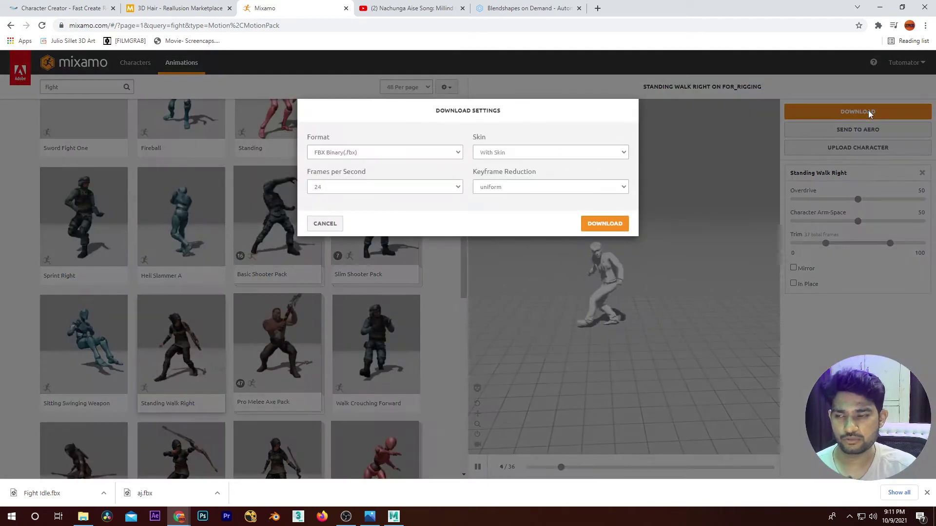
left_click(490, 154)
left_click(495, 170)
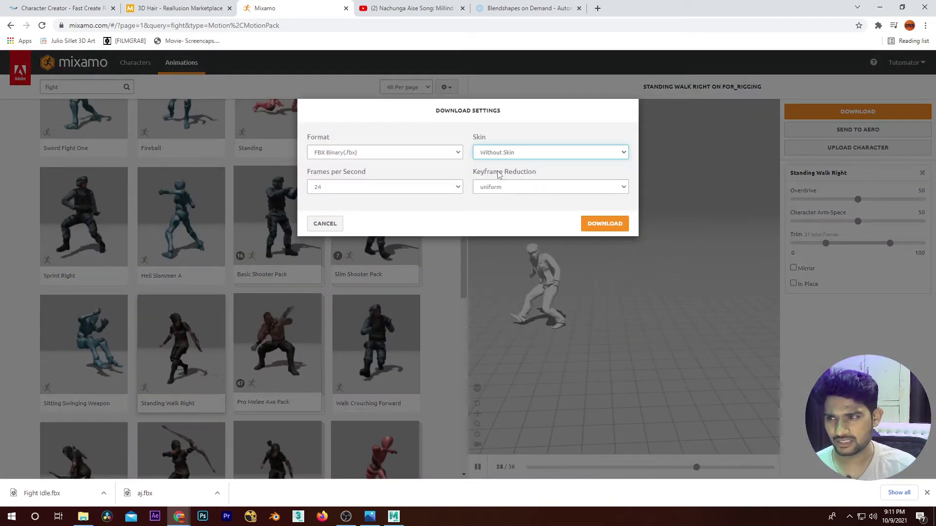
left_click(619, 224)
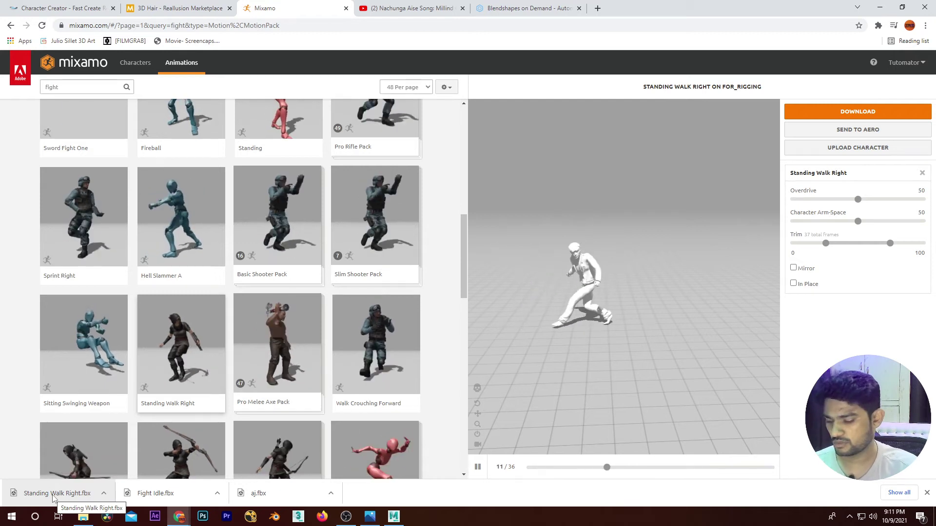
Step: Launch a second, empty Maya session and minimize the session that holds the character
key("super")
type("maya")
key("Return")
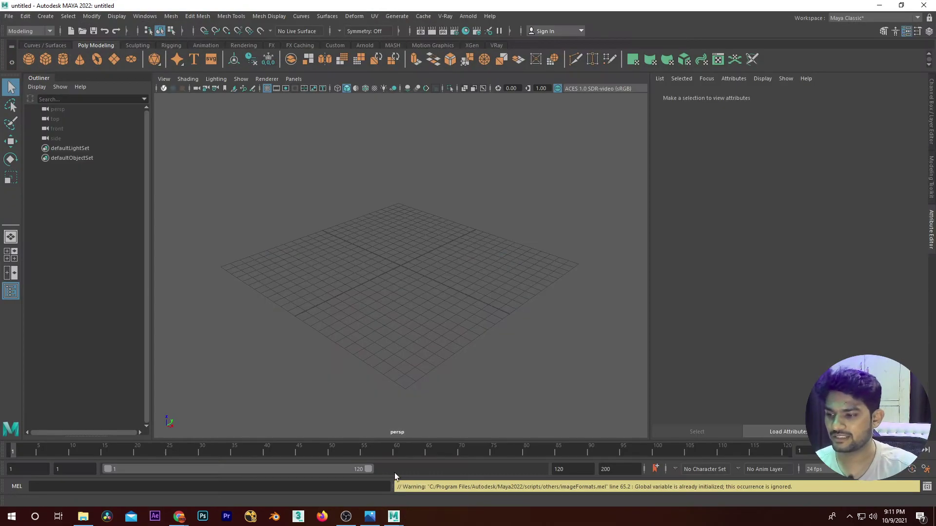
mouse_move(403, 523)
left_click(361, 476)
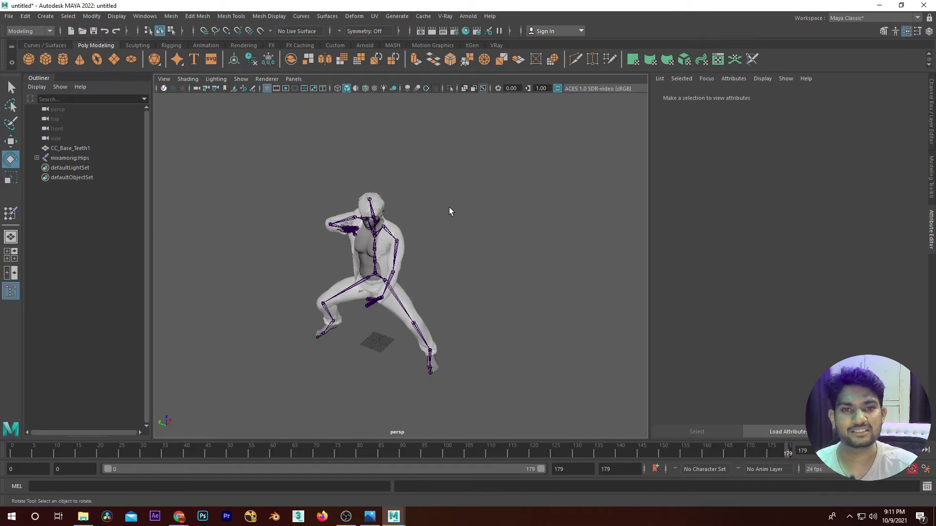
left_click(881, 5)
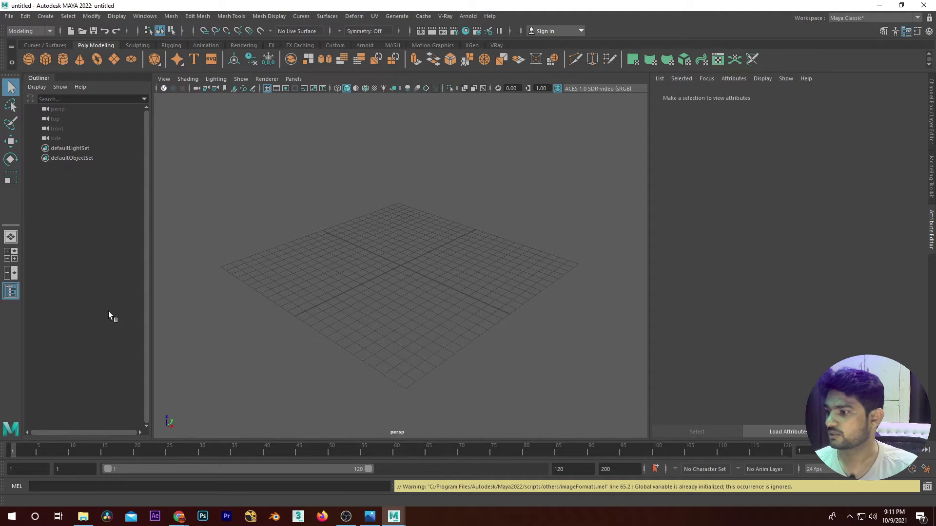
Step: Import Standing Walk Right.fbx from the Downloads folder into the empty Maya scene and bring its skeleton into view
left_click(82, 516)
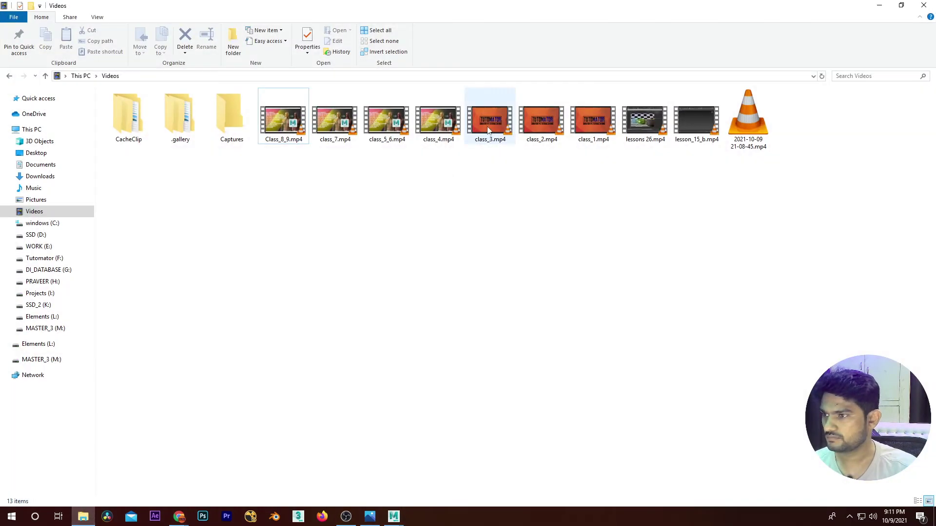
left_click(391, 279)
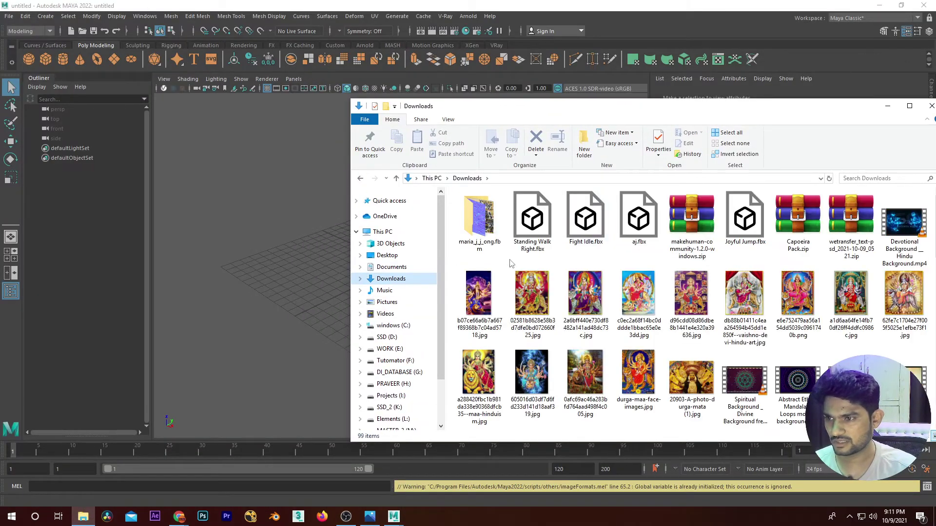
left_click(533, 221)
left_click_drag(534, 224, 271, 224)
left_click(269, 226)
scroll(361, 220, "down", 10)
middle_click_drag(479, 146, 487, 264, "alt")
scroll(468, 224, "up", 5)
left_click_drag(467, 227, 525, 234, "alt")
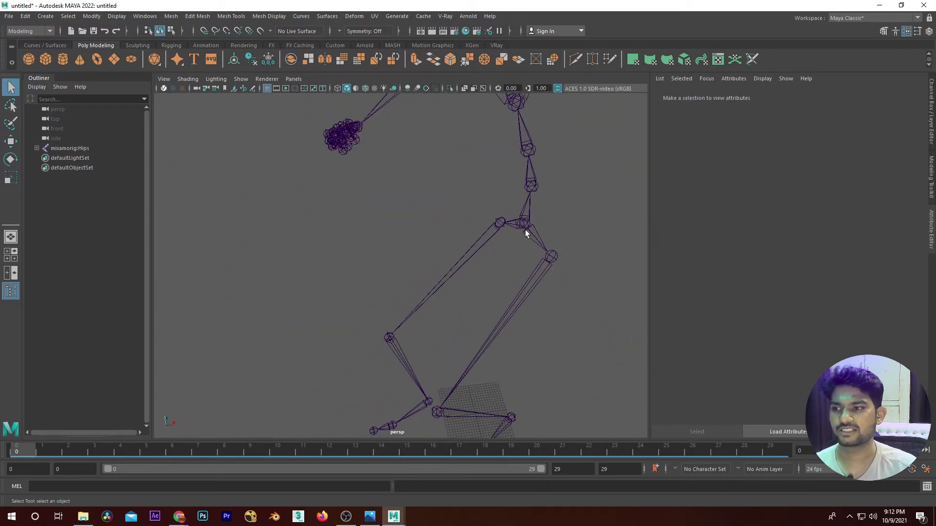
Step: Select the imported skeleton's root hips joint, mixamorig:Hips, and bring the whole skeleton into view
left_click(524, 227)
scroll(502, 284, "down", 8)
scroll(461, 255, "up", 2)
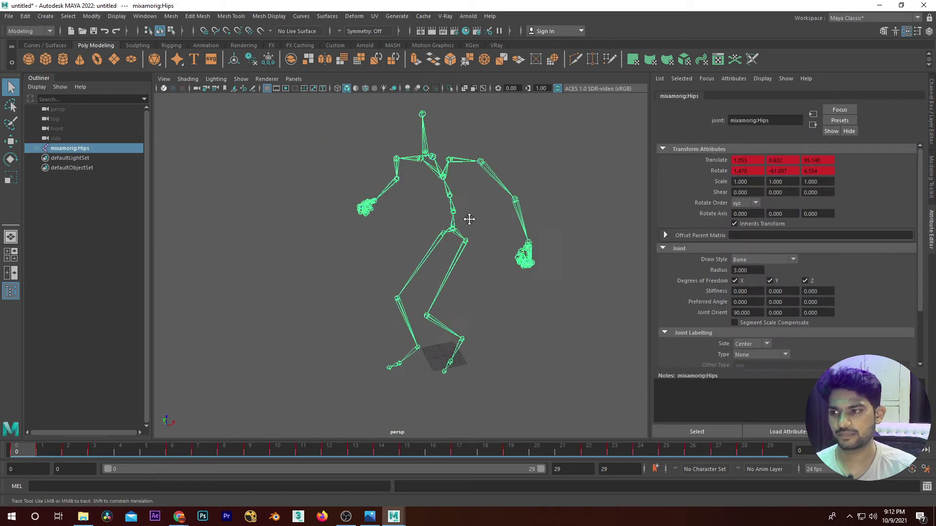
mouse_move(16, 453)
left_mouse_down()
mouse_move(745, 432)
mouse_move(15, 452)
left_mouse_up()
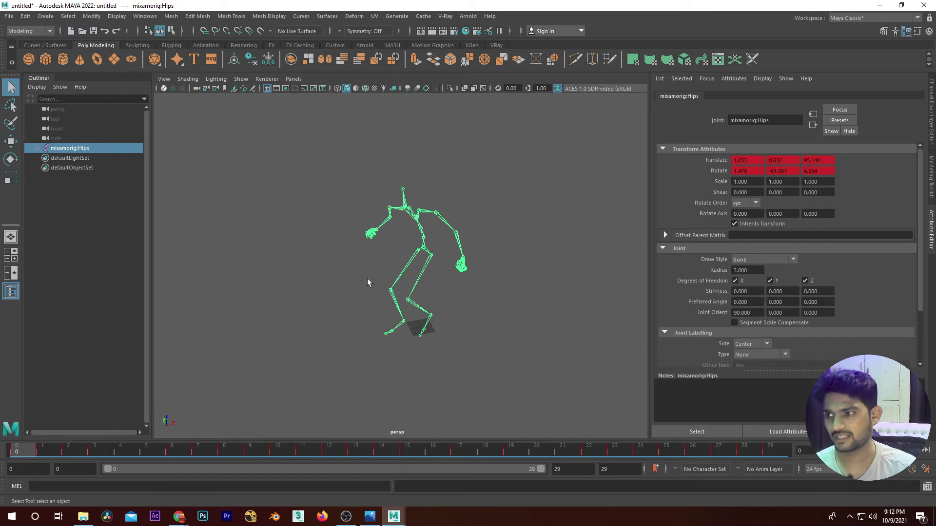
left_click(454, 234)
scroll(450, 238, "up", 5)
scroll(453, 240, "up", 5)
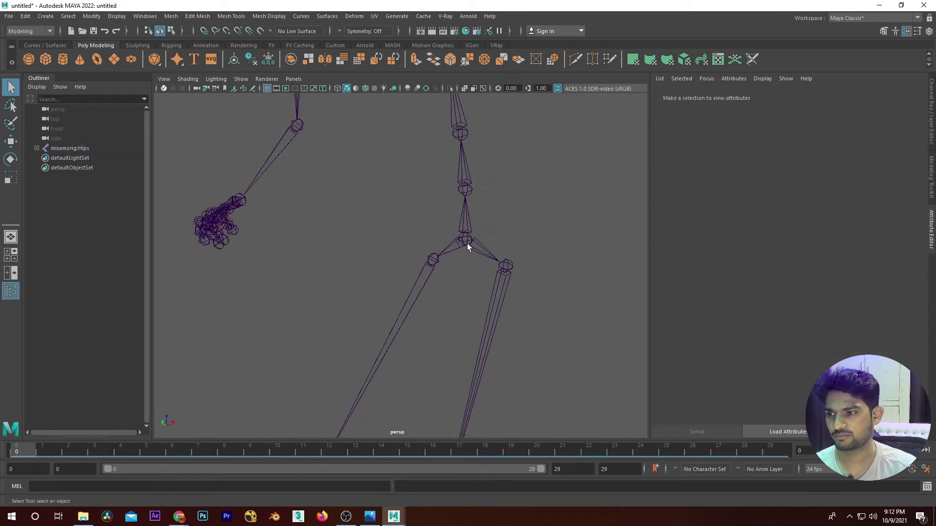
left_click(466, 239)
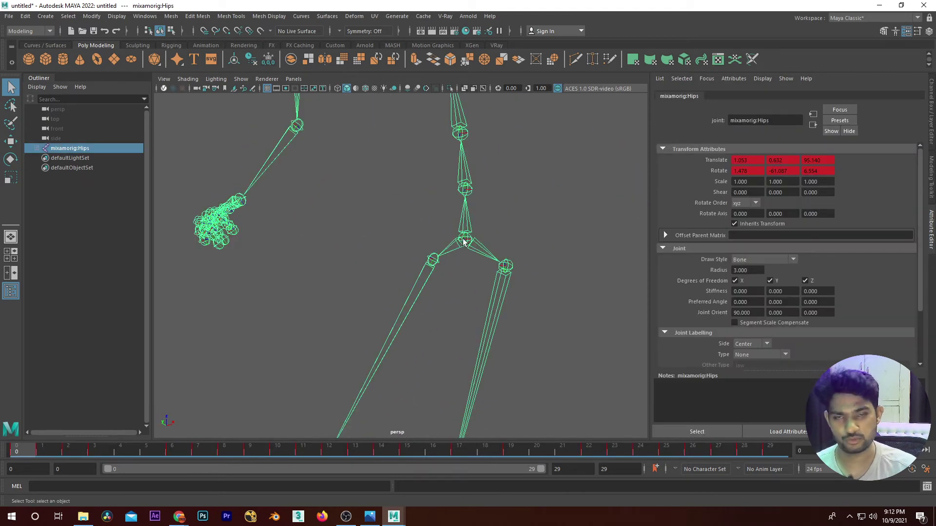
scroll(464, 244, "down", 8)
scroll(456, 250, "up", 3)
scroll(464, 248, "down", 3)
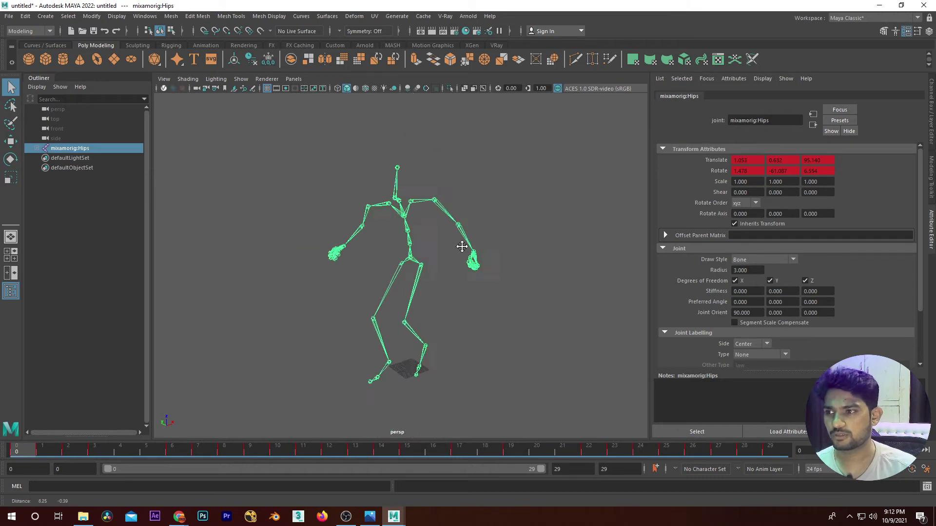
scroll(460, 248, "up", 1)
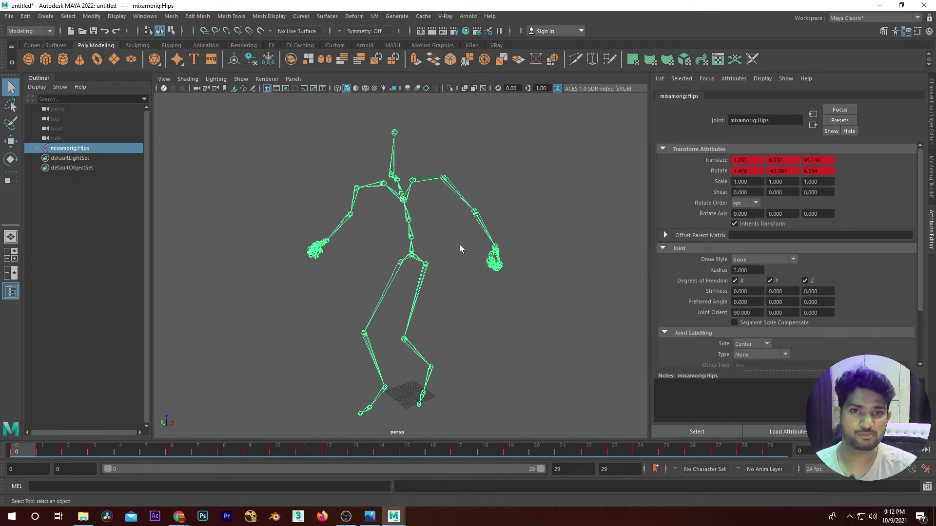
Step: Make sure the animImportExport.mll plug-in is loaded and set to auto load in the Plug-in Manager
left_click(151, 18)
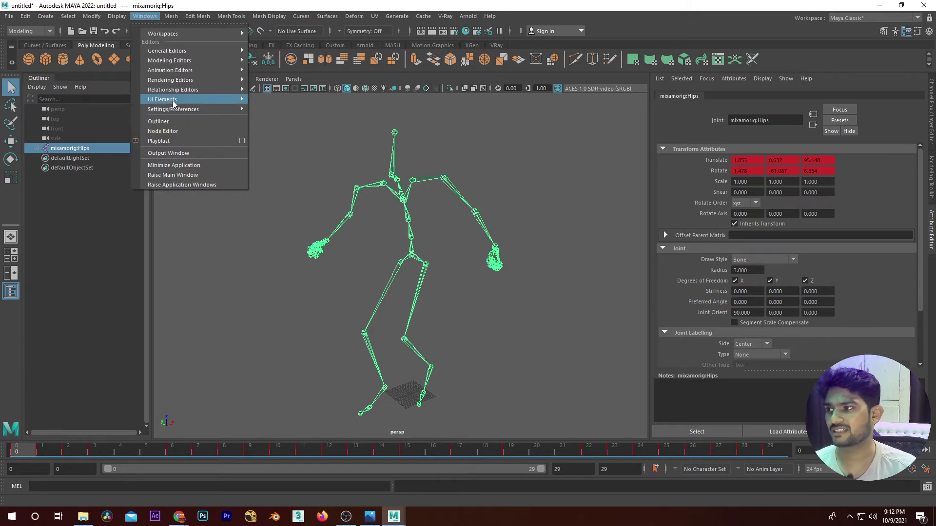
mouse_move(174, 113)
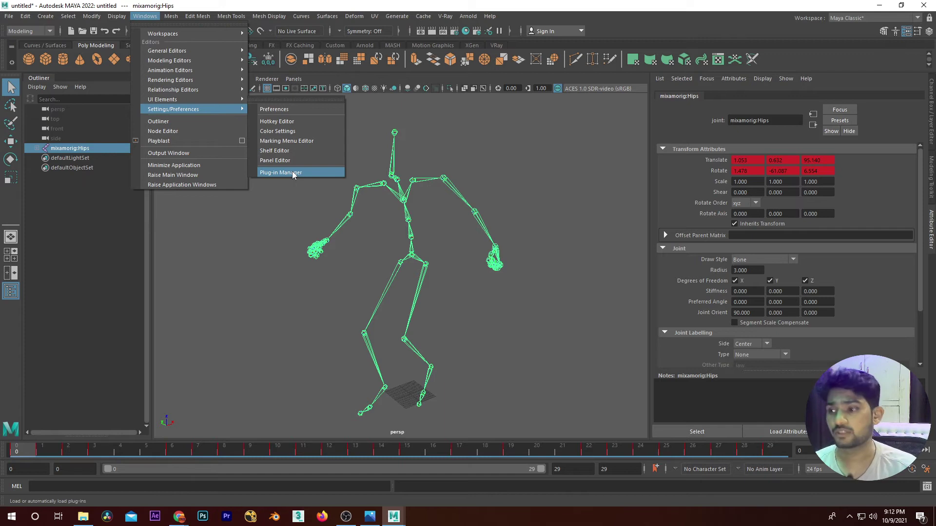
left_click(293, 173)
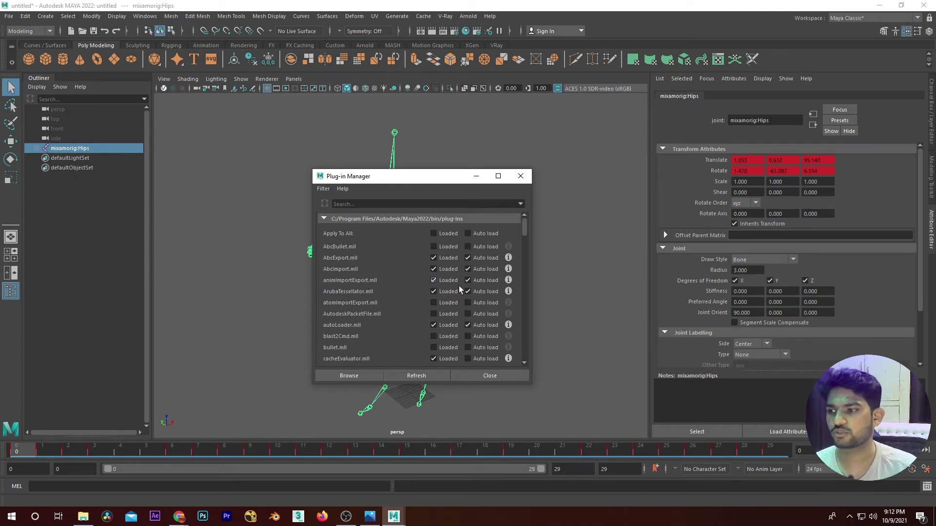
left_click(447, 280)
left_click(475, 281)
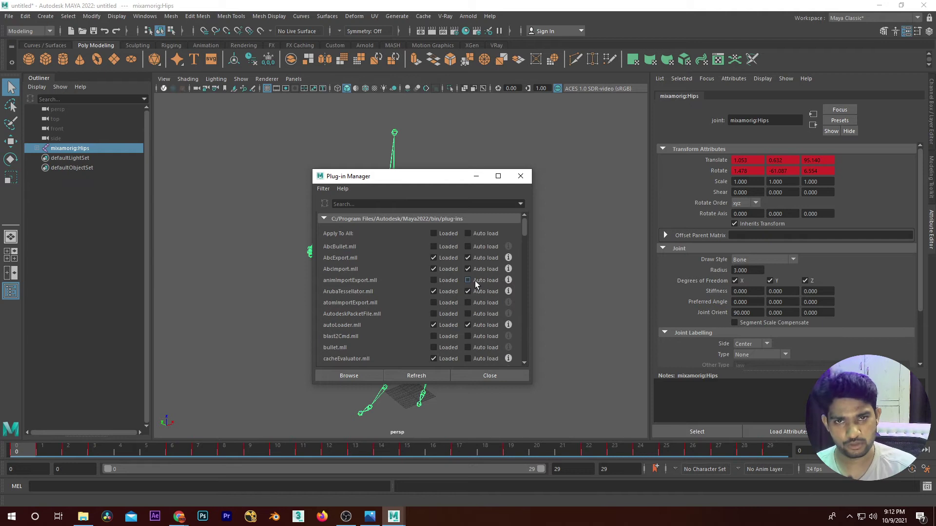
left_click(475, 281)
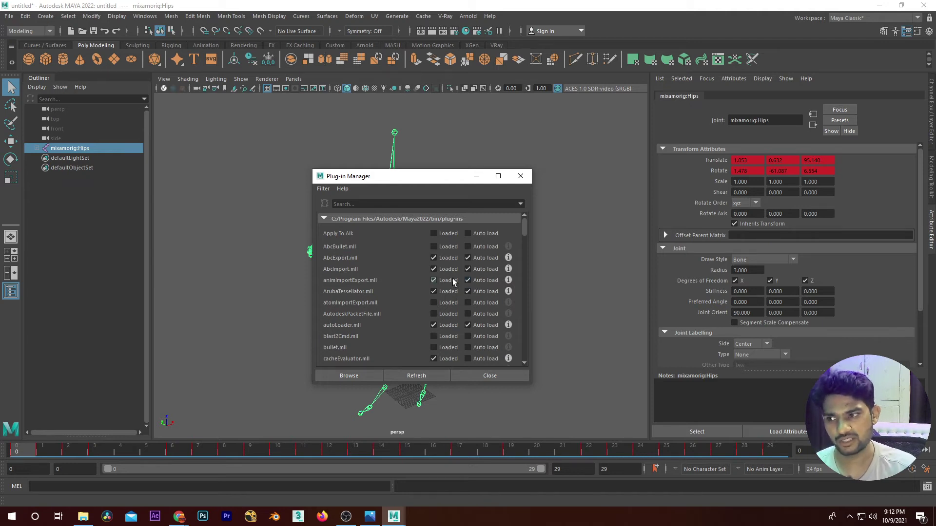
left_click(501, 377)
left_click(501, 376)
Step: With the hips joint selected, open the Export Selection options and set the file type to animExport
left_click(411, 256)
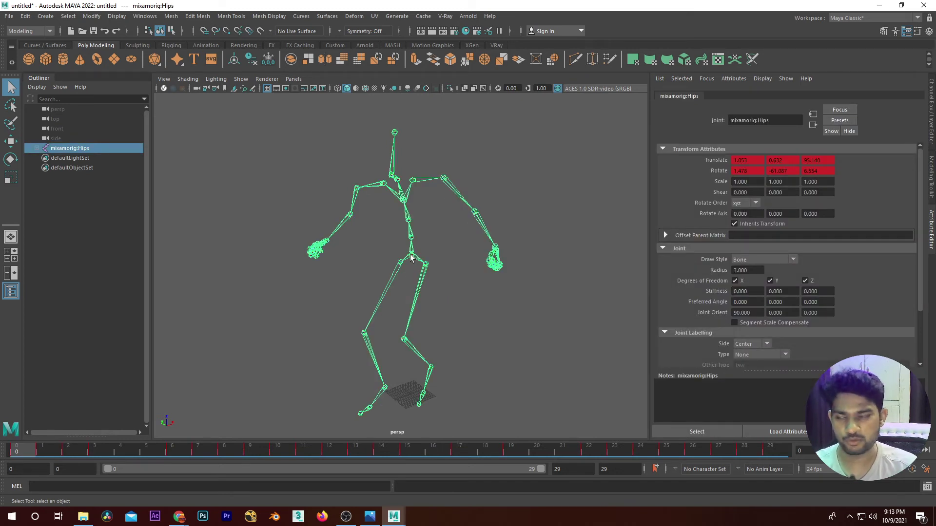
left_click(422, 254)
left_click(411, 257)
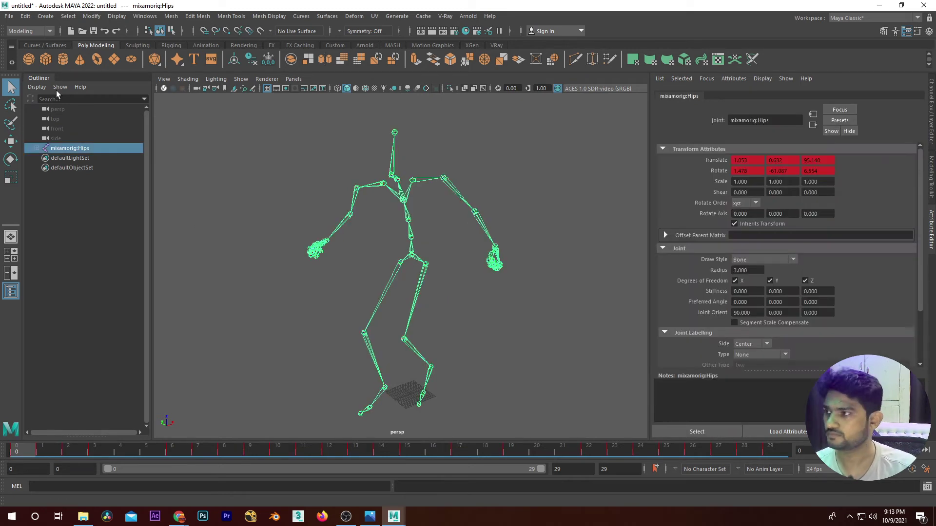
left_click(9, 16)
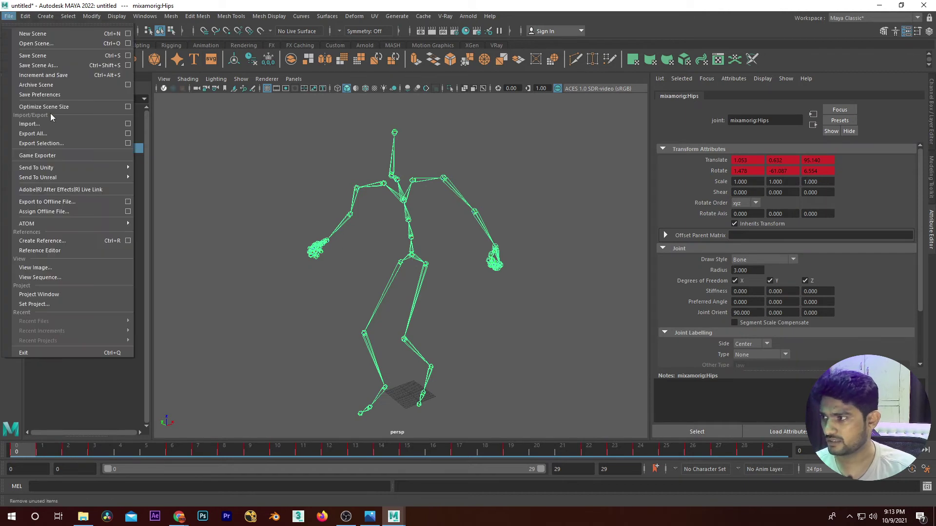
left_click(127, 143)
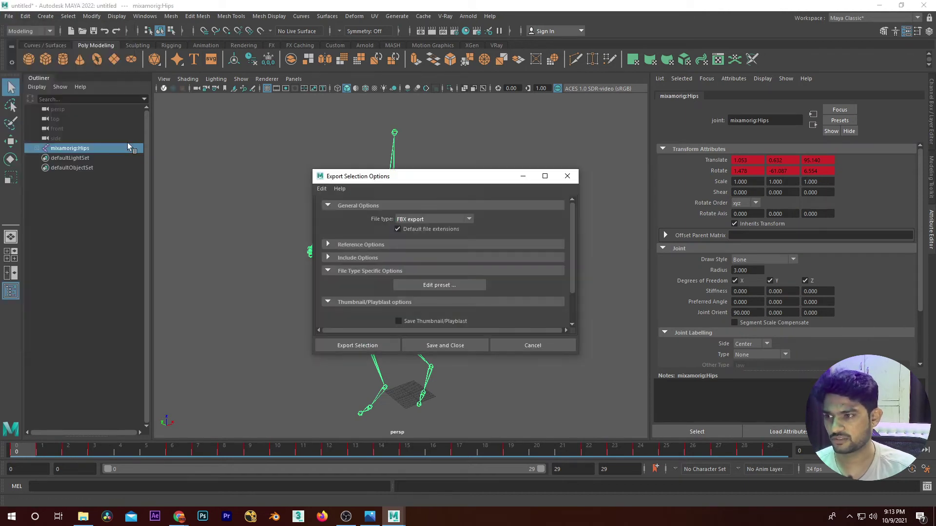
left_click(467, 220)
scroll(438, 264, "up", 3)
scroll(425, 288, "down", 4)
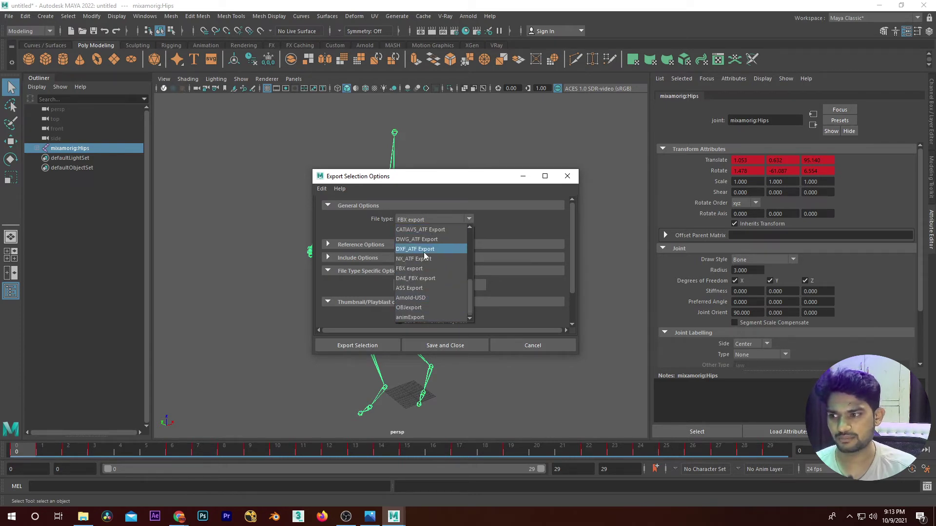
left_click(420, 318)
Step: Enlarge and reposition the Export Selection Options window so all animExport settings and the timeline are visible
left_click_drag(465, 183, 380, 126)
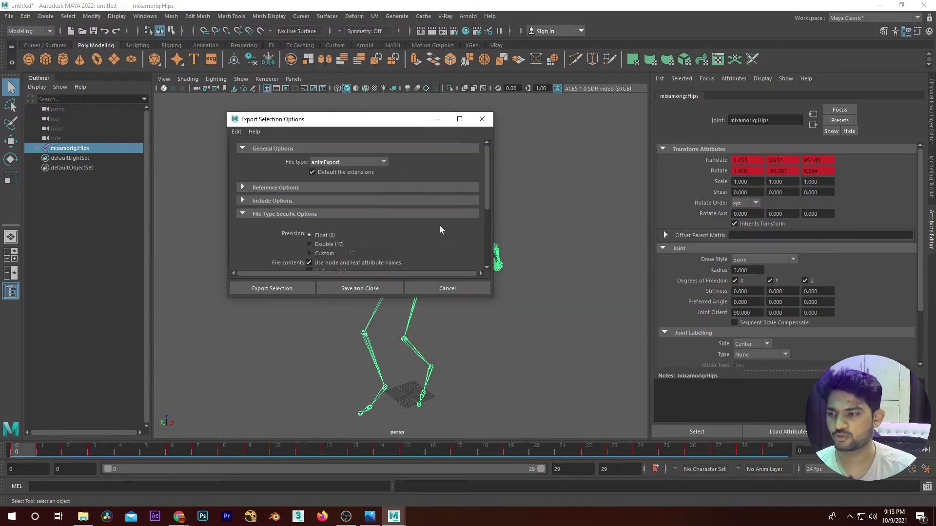
left_click_drag(497, 302, 760, 467)
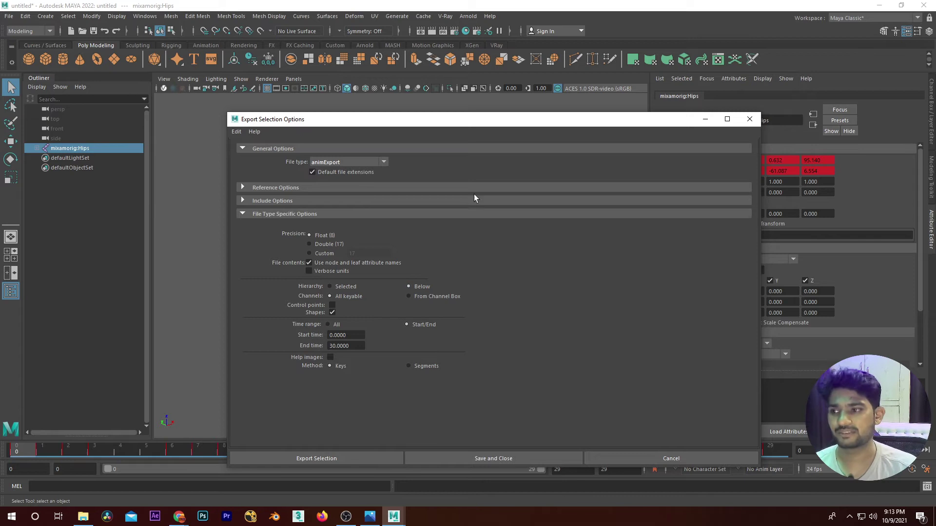
left_click_drag(453, 121, 660, 134)
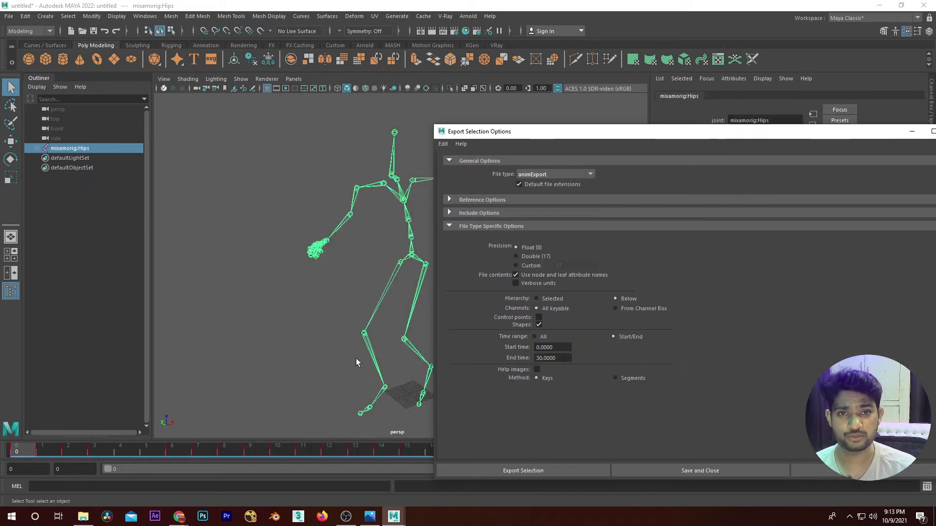
left_click_drag(519, 132, 323, 114)
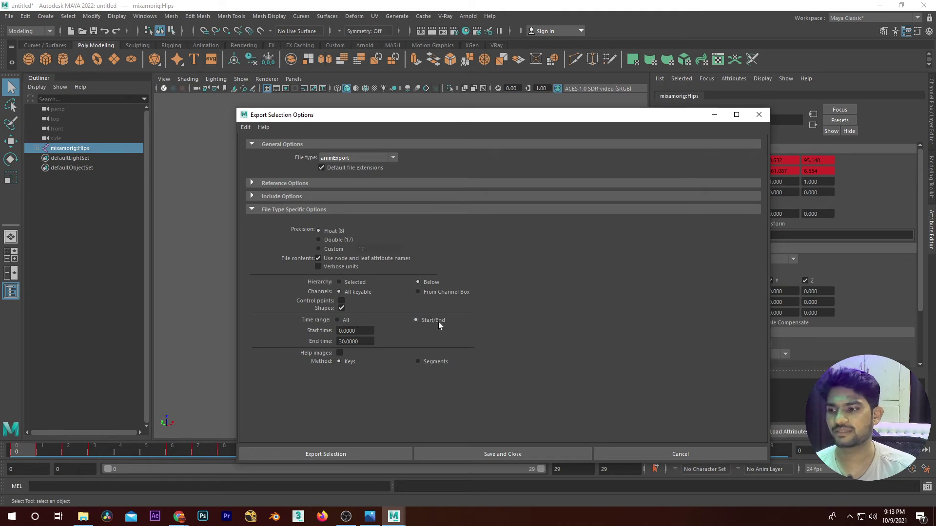
left_click_drag(445, 115, 420, 60)
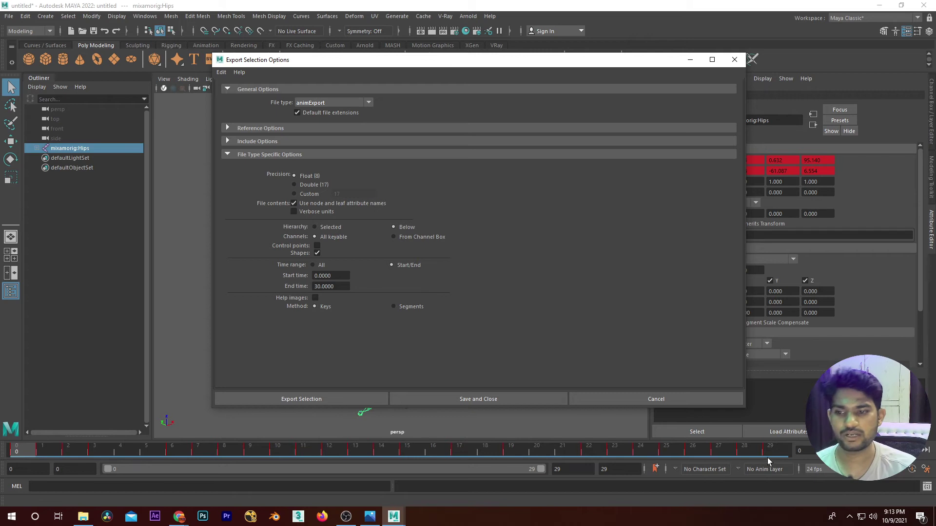
Step: Set the export time range to Start/End with an end time of 30
left_click_drag(347, 287, 273, 285)
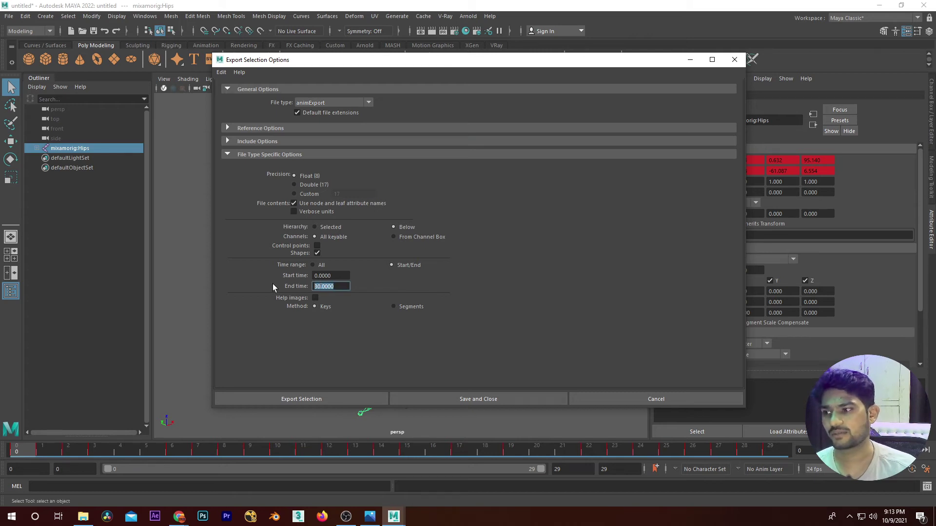
type("500")
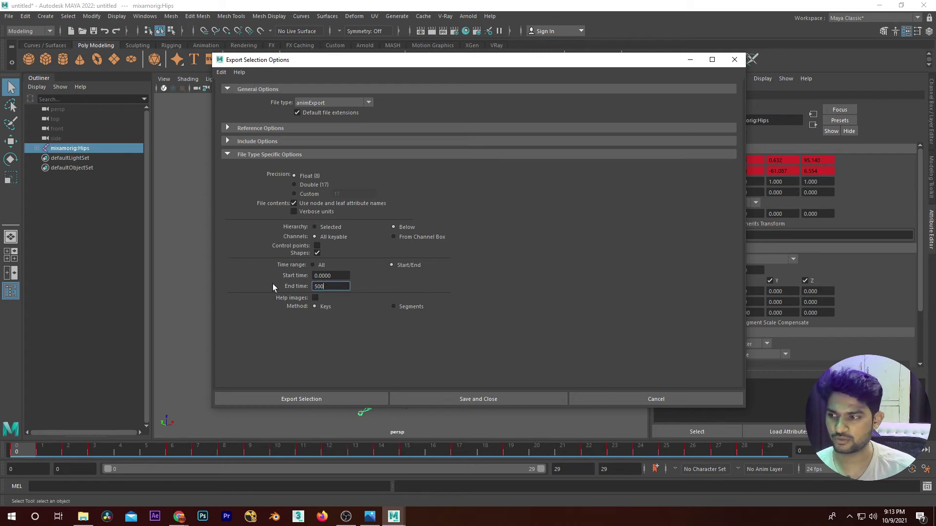
key("BackSpace")
key("BackSpace")
key("BackSpace")
type("30")
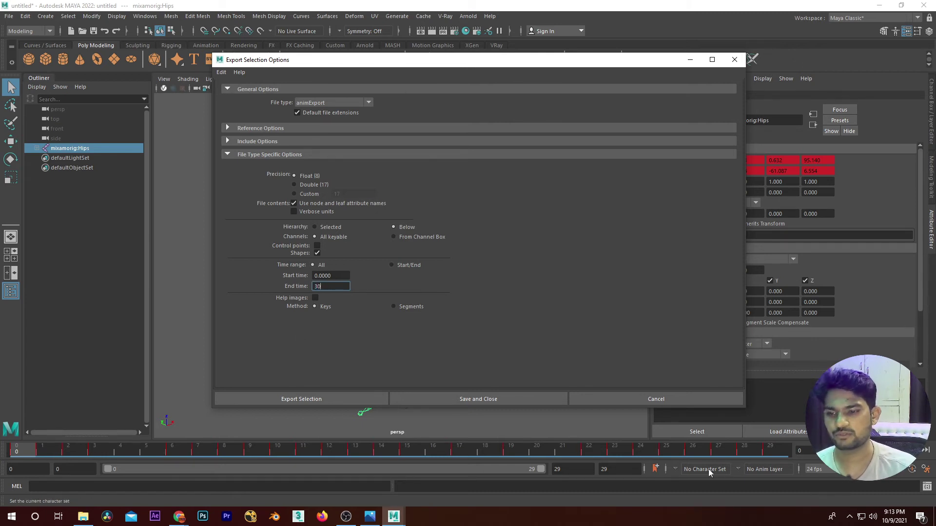
left_click(403, 265)
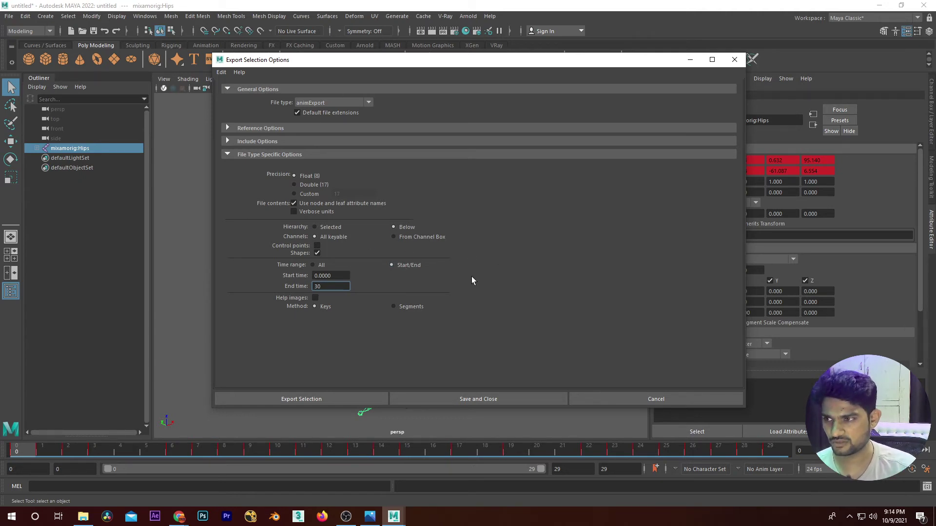
Step: Export the selected skeleton's animation to the Desktop as an animExport file named animation
left_click(324, 399)
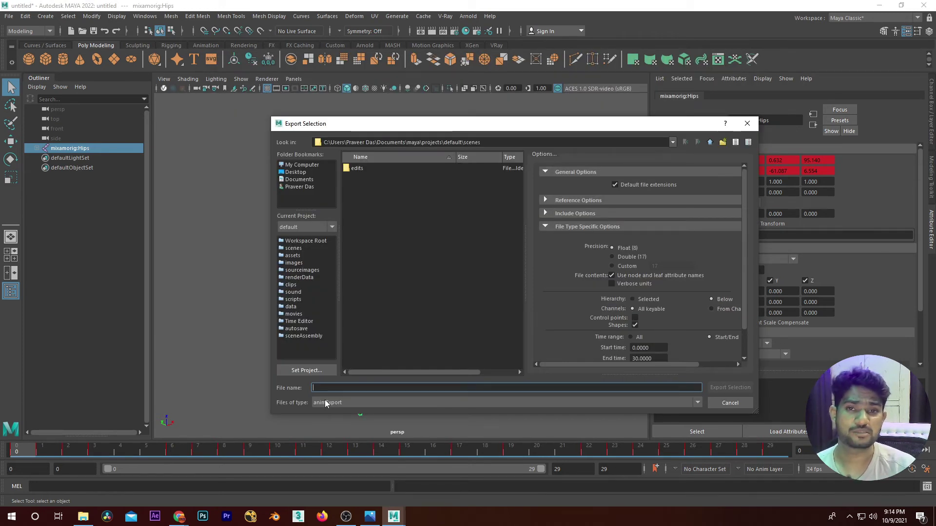
left_click(295, 172)
left_click(339, 389)
type("animation")
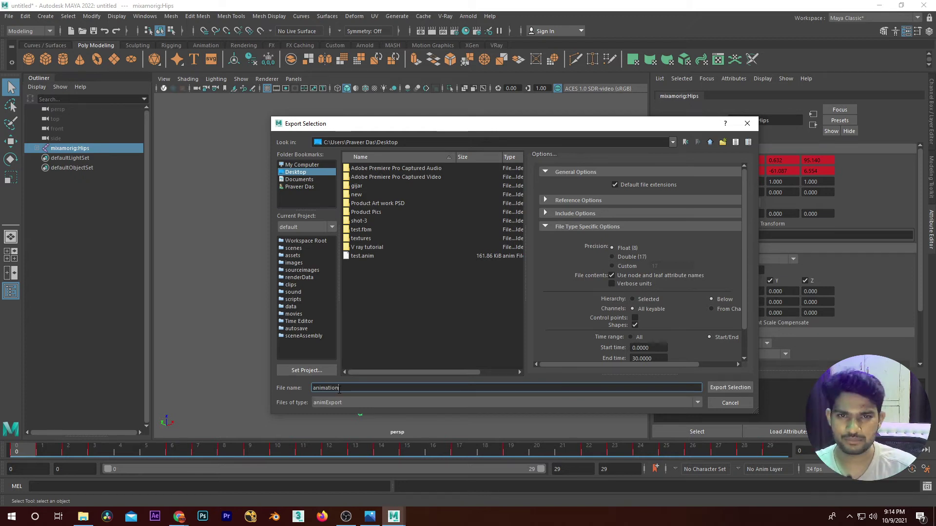
left_click(726, 390)
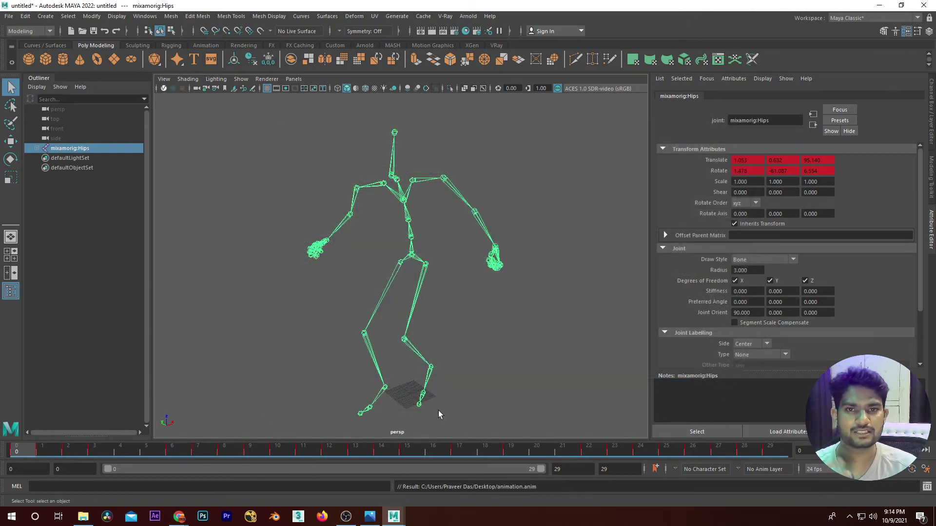
Step: Switch to the Maya session holding the character, select its root hips joint and frame it
mouse_move(393, 516)
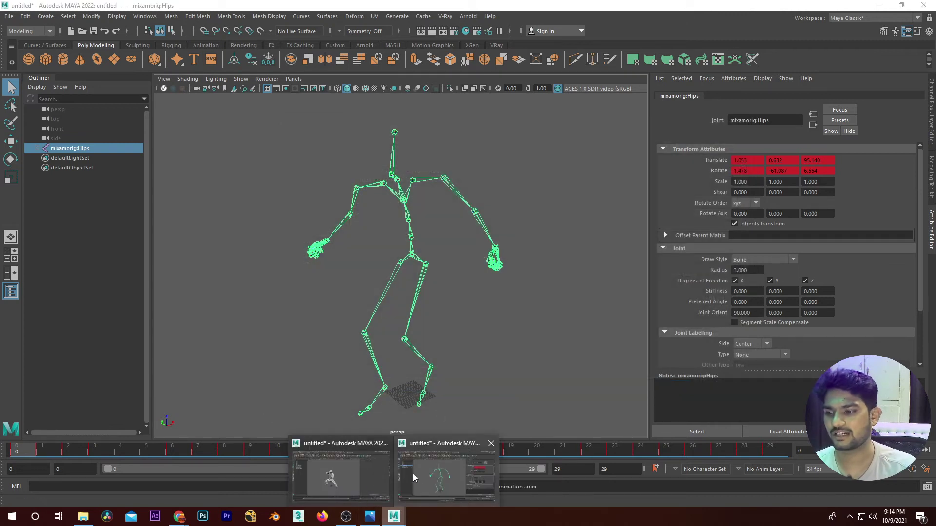
left_click(346, 479)
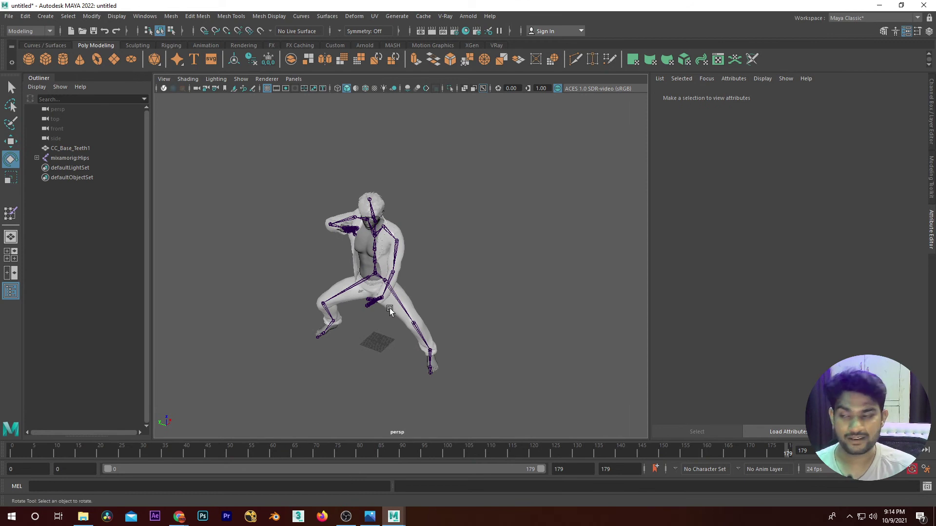
scroll(412, 317, "up", 10)
scroll(412, 317, "up", 4)
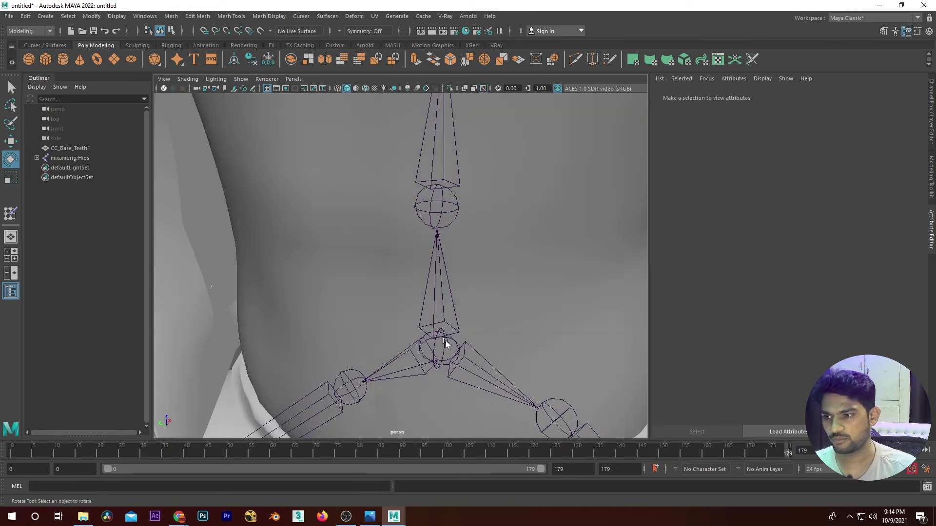
left_click(463, 343)
key("f")
scroll(495, 321, "up", 4)
scroll(496, 321, "up", 2)
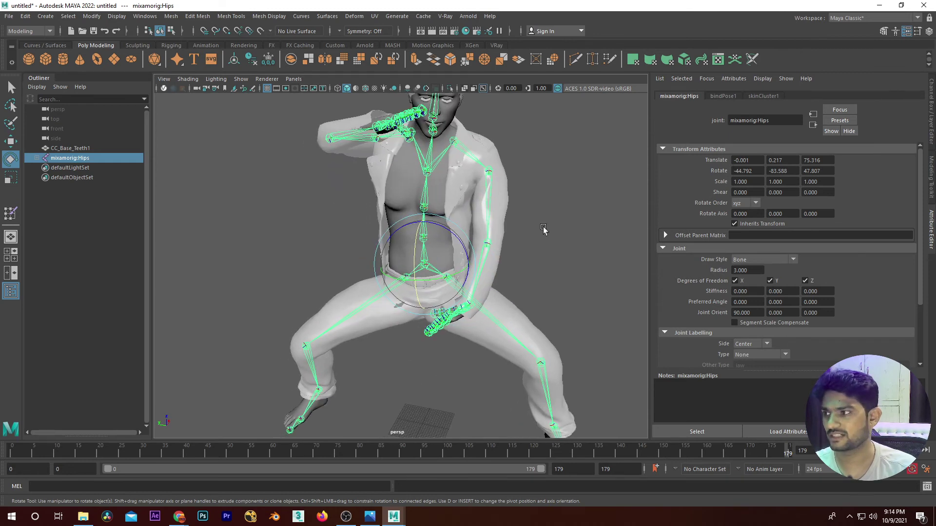
Step: Open the options for importing a file and set the file type to animImport
left_click(9, 17)
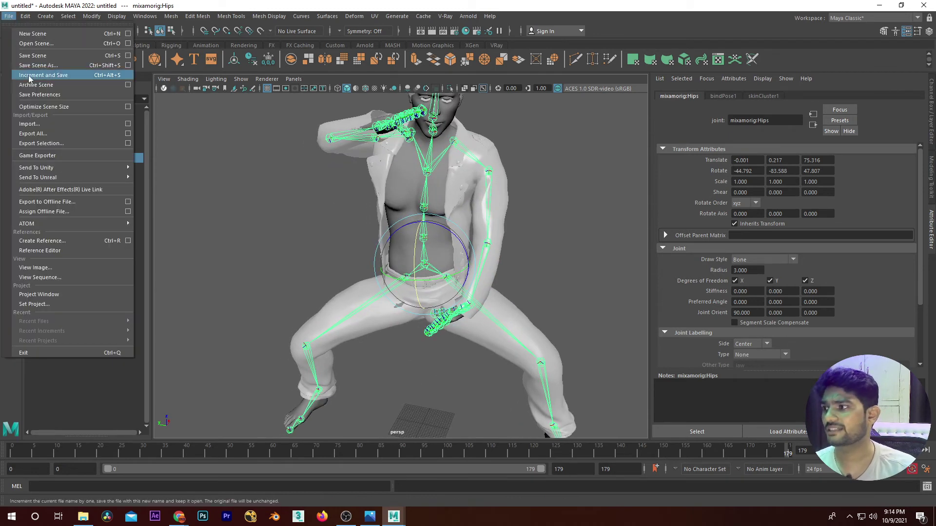
left_click(128, 124)
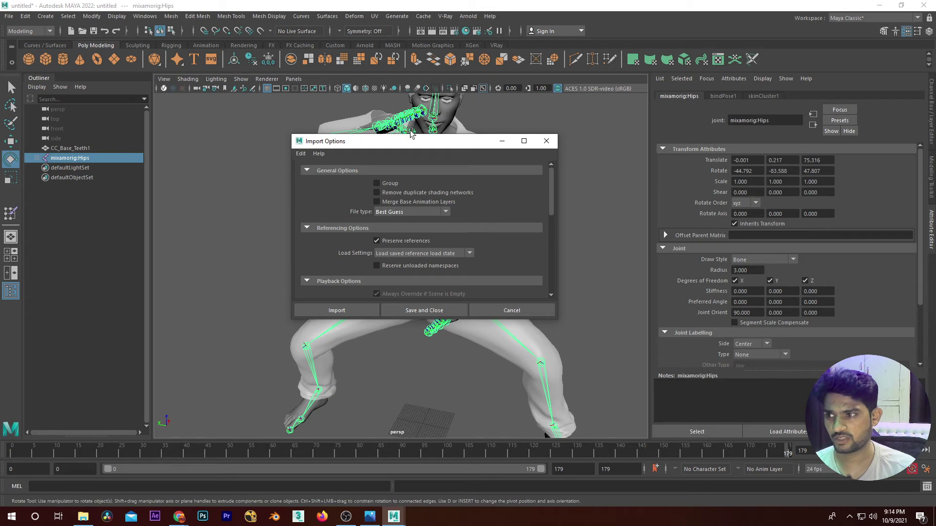
left_click(399, 229)
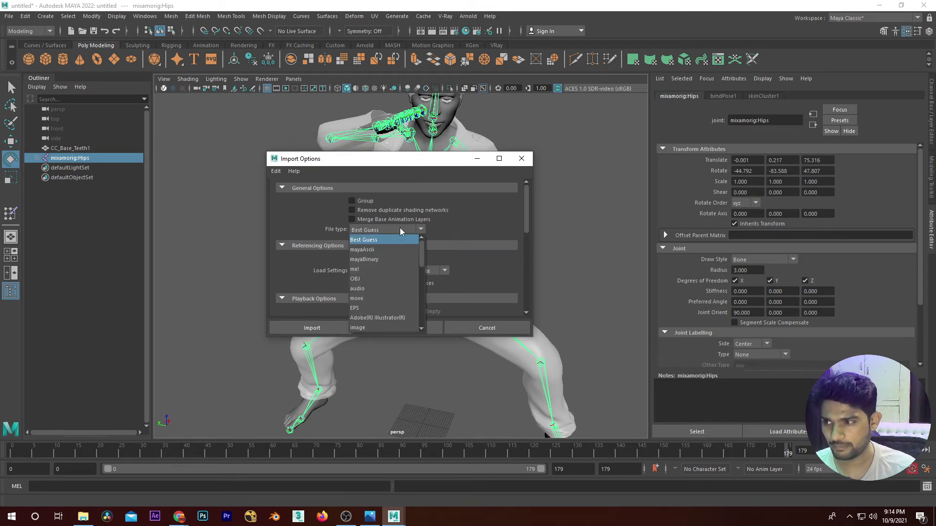
left_click(395, 229)
left_click(396, 229)
scroll(387, 286, "down", 5)
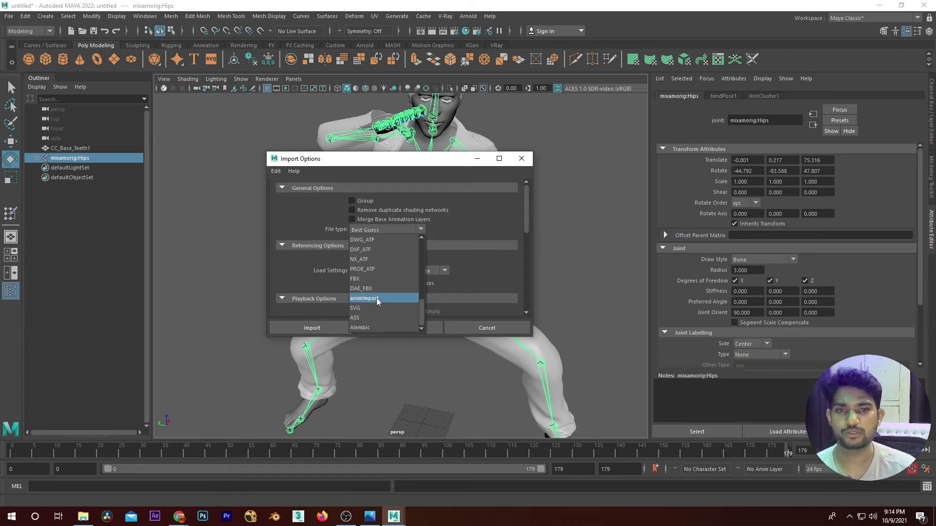
left_click(377, 299)
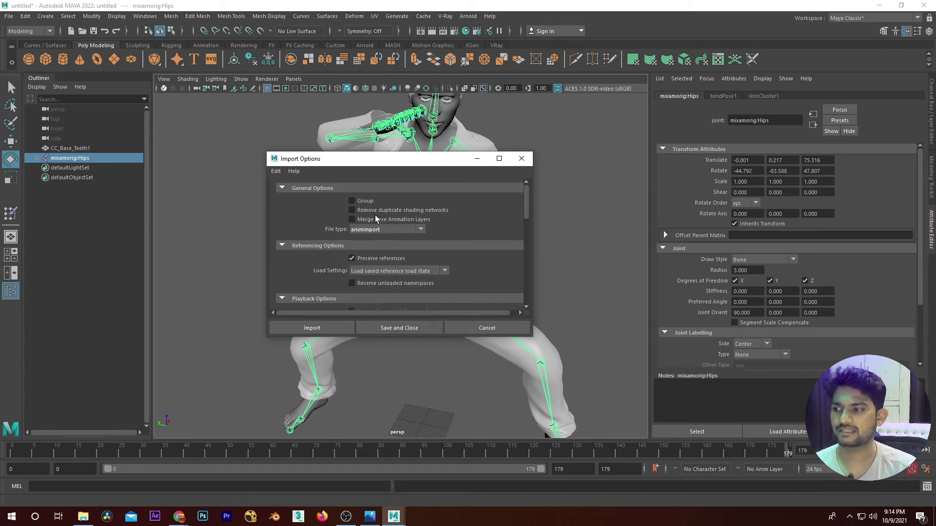
Step: Set the import file type back to Best Guess and look through the available file types
left_click(385, 232)
scroll(387, 244, "up", 5)
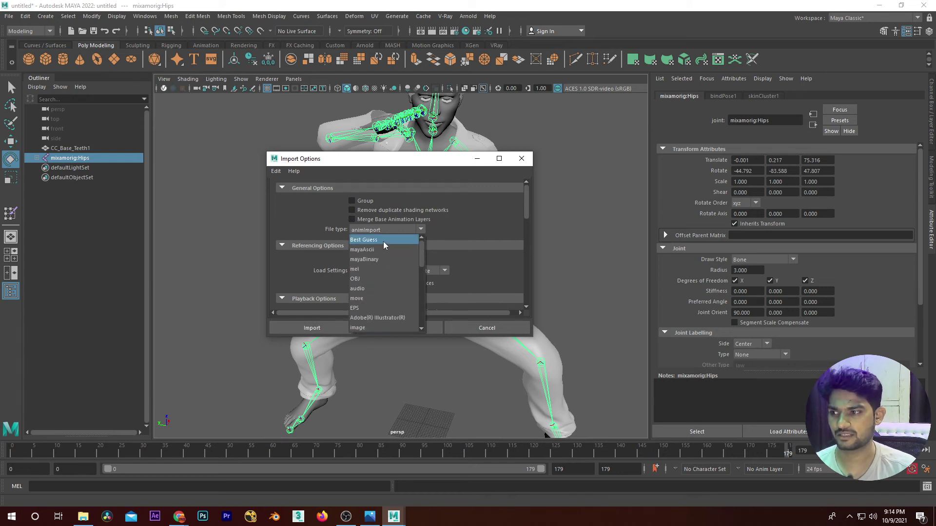
left_click(384, 239)
left_click(385, 230)
scroll(386, 292, "down", 5)
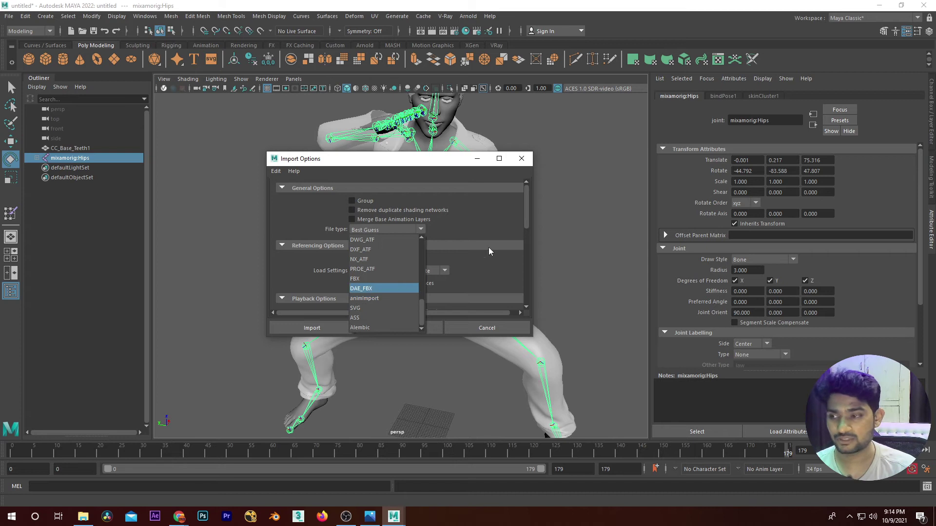
left_click(476, 229)
Step: Check in the Plug-in Manager whether the animImportExport.mll plug-in is loaded, then close the manager
left_click(145, 16)
mouse_move(170, 110)
left_click(288, 181)
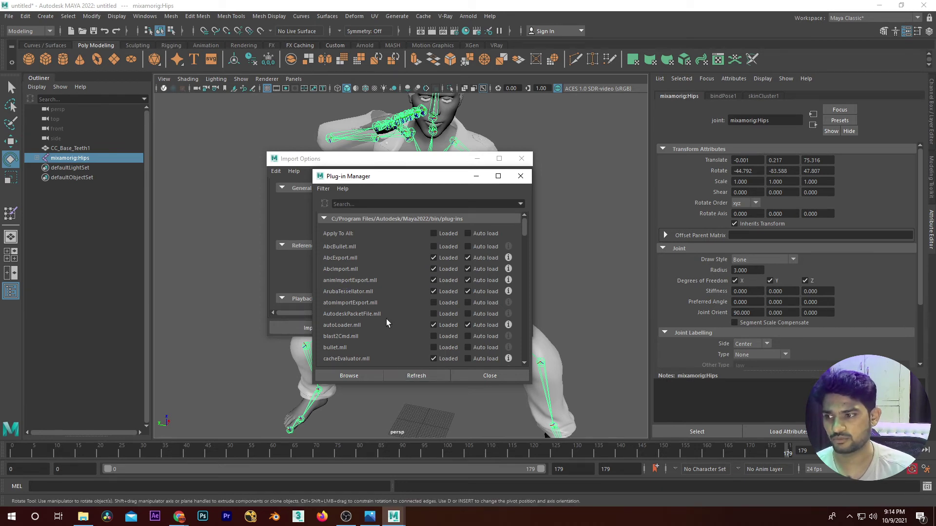
left_click(490, 375)
Step: Set the import file type to animImport and enlarge and reposition the Import Options window to review its settings
left_click(390, 229)
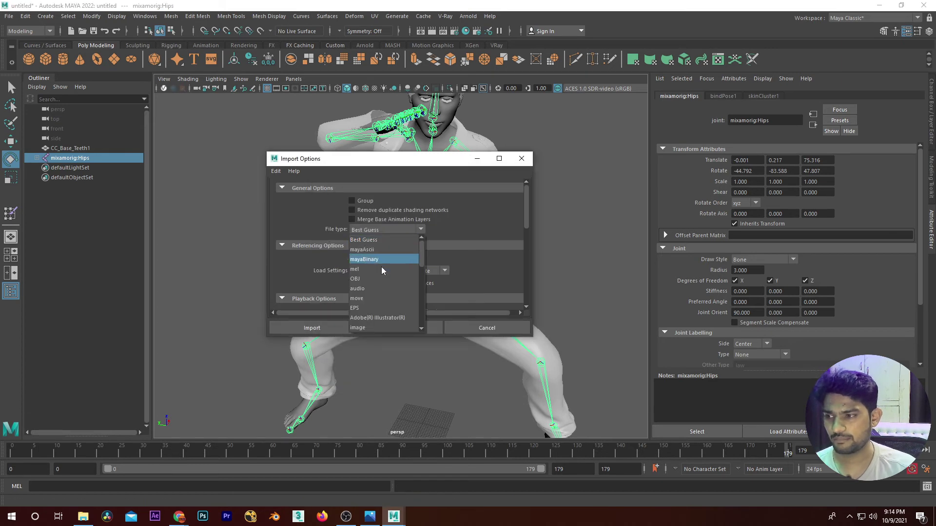
left_click(382, 298)
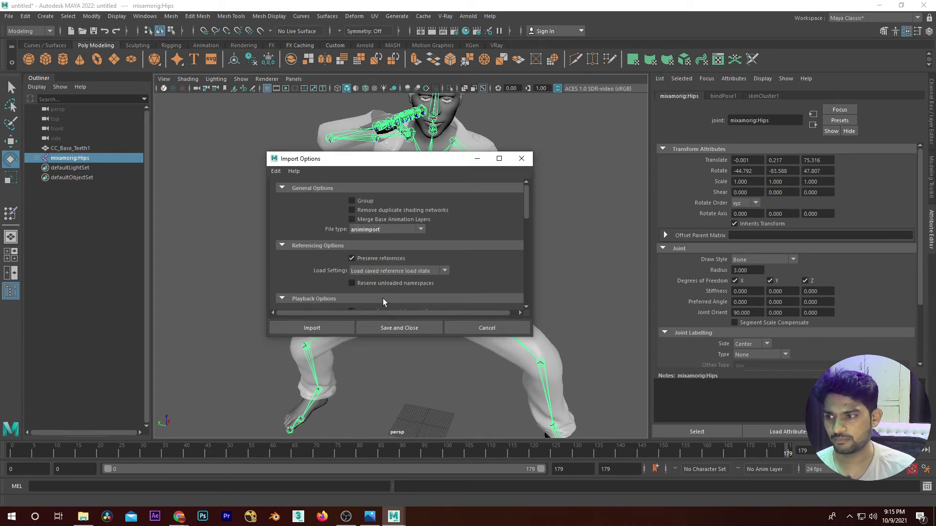
left_click_drag(415, 336, 415, 434)
scroll(476, 256, "down", 3)
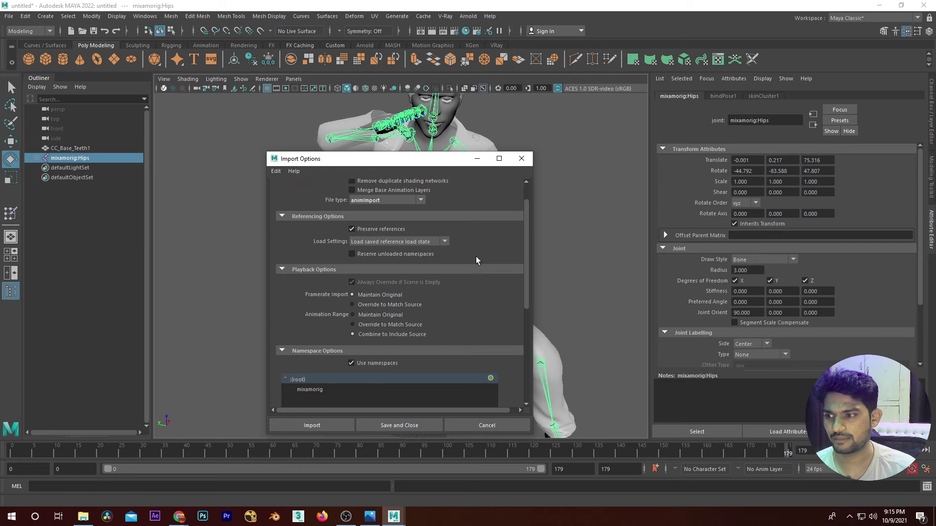
scroll(466, 265, "down", 1)
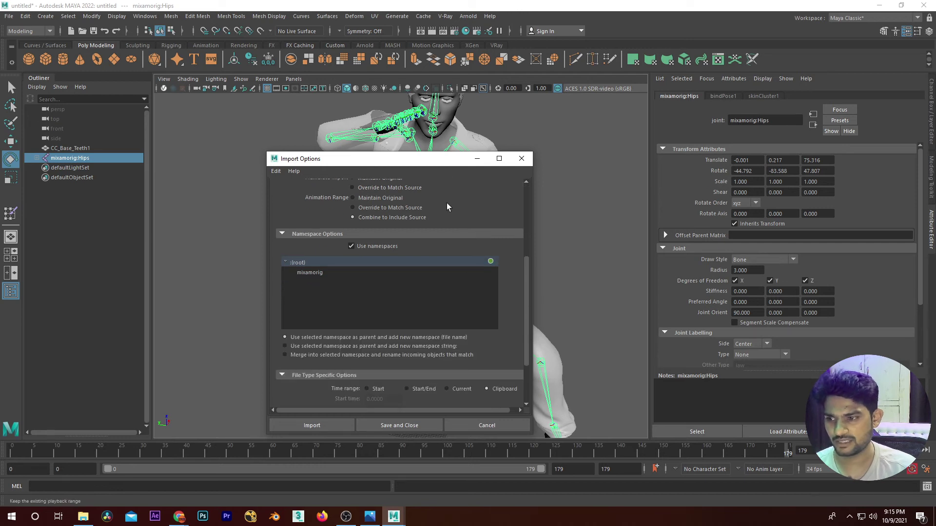
left_click_drag(422, 164, 401, 95)
Step: Import animation.anim from the Desktop onto the character's selected skeleton
left_click(309, 354)
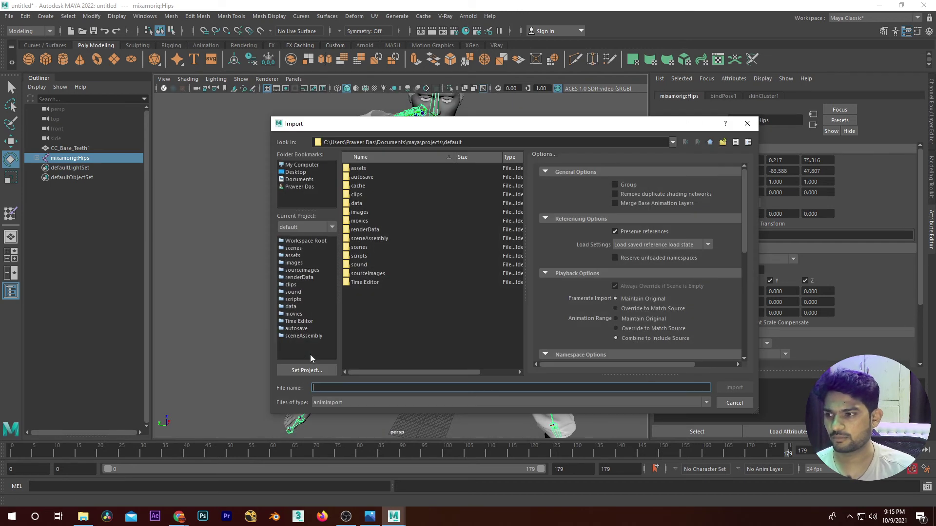
left_click(296, 173)
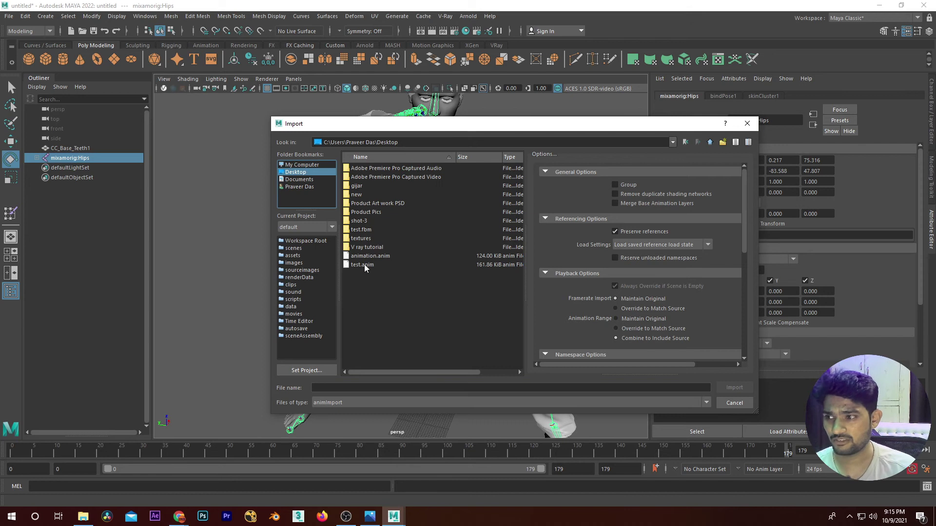
left_click(374, 255)
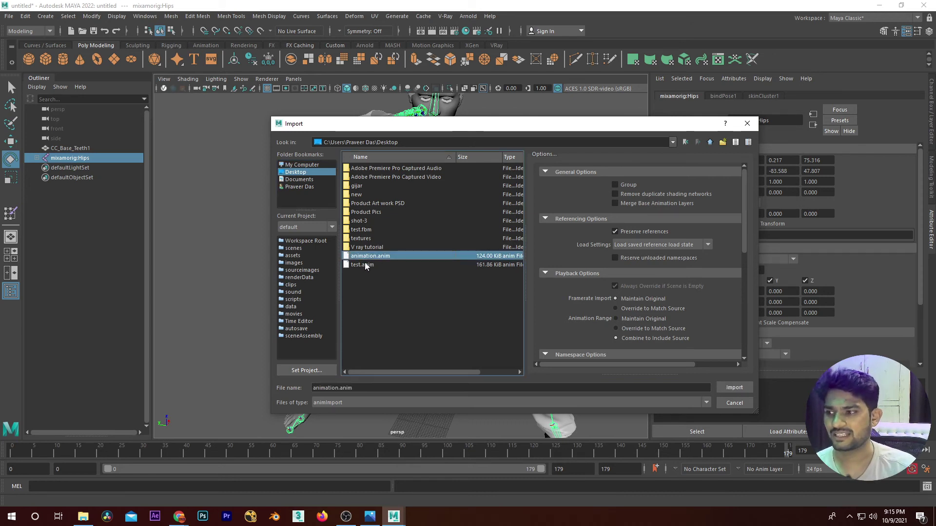
left_click(364, 264)
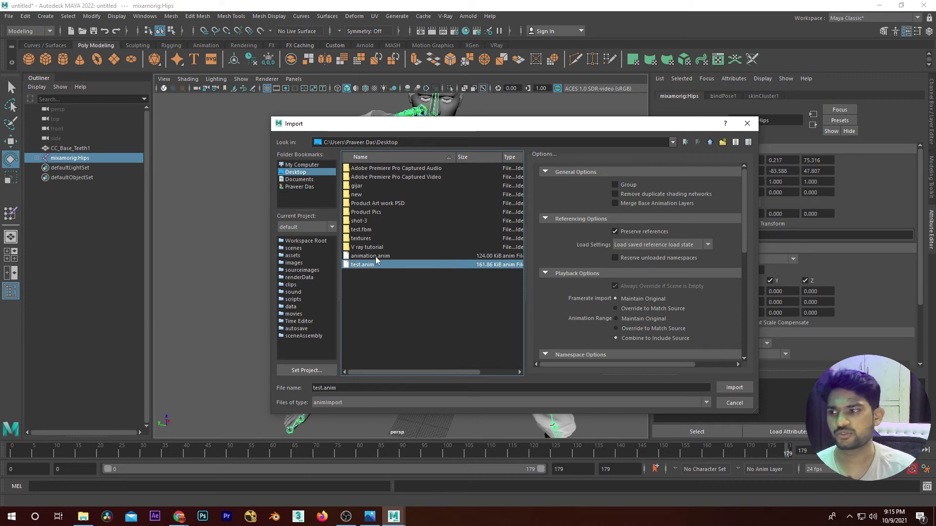
left_click(374, 257)
left_click(734, 388)
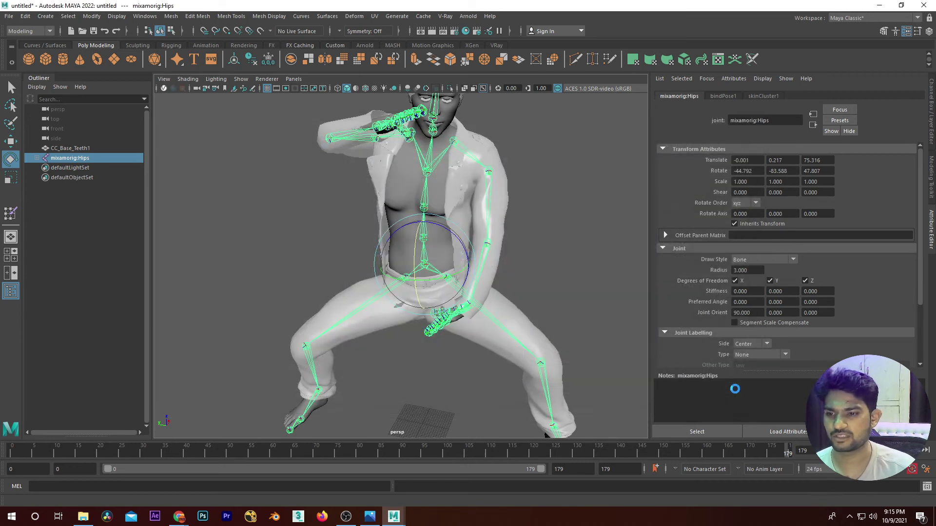
Step: Scrub the timeline to frame 42 to preview the imported animation on the character
left_click_drag(15, 449, 194, 448)
scroll(464, 287, "down", 5)
scroll(434, 226, "up", 10)
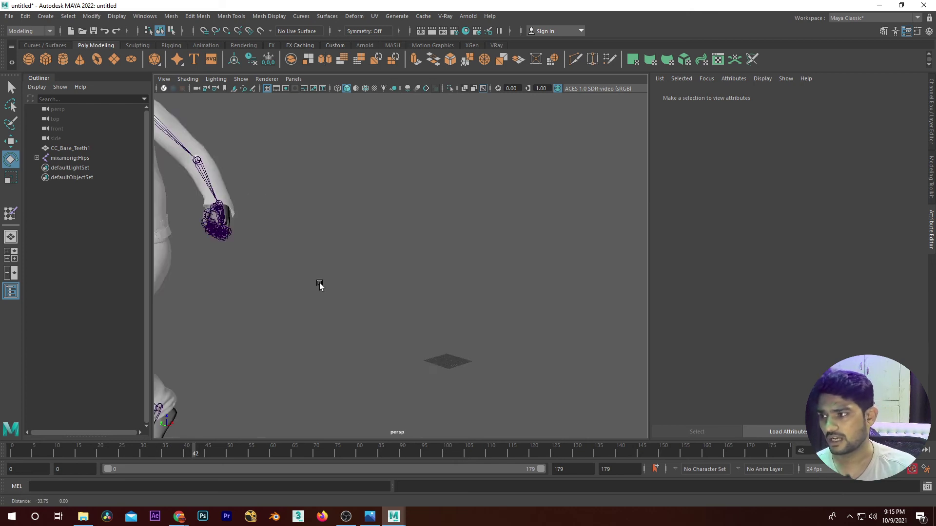
middle_click_drag(320, 286, 478, 282, "alt")
Step: Select the character's root hips joint, import test.anim from the Desktop onto it and scrub the timeline
left_click(483, 272)
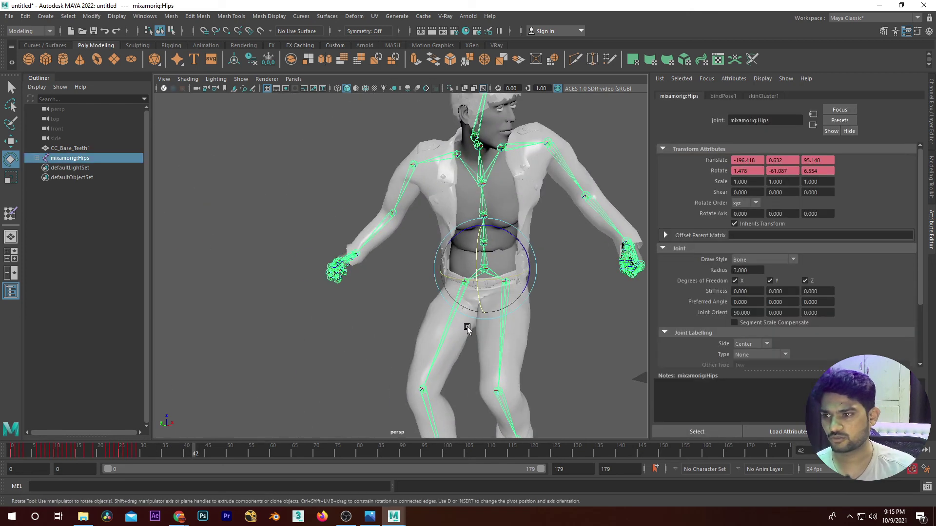
left_click(9, 16)
left_click(128, 125)
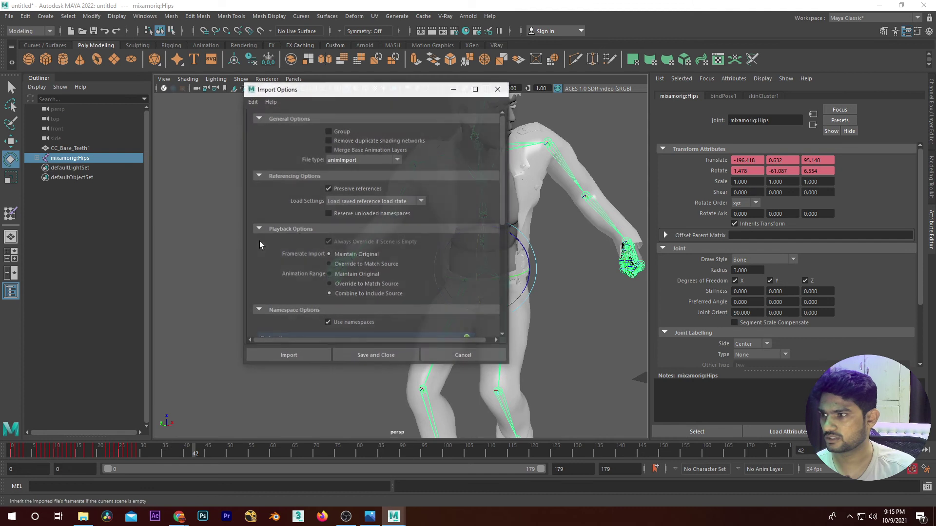
left_click(312, 355)
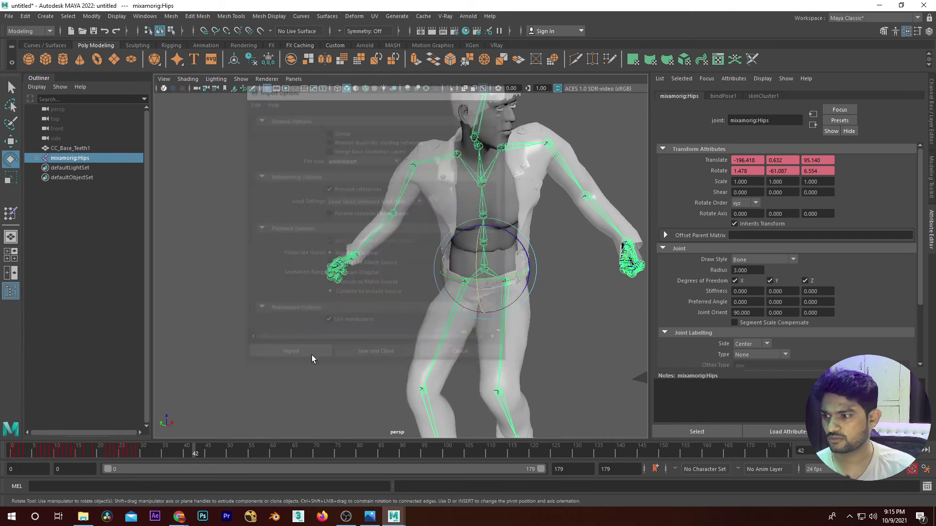
left_click(362, 264)
left_click(725, 389)
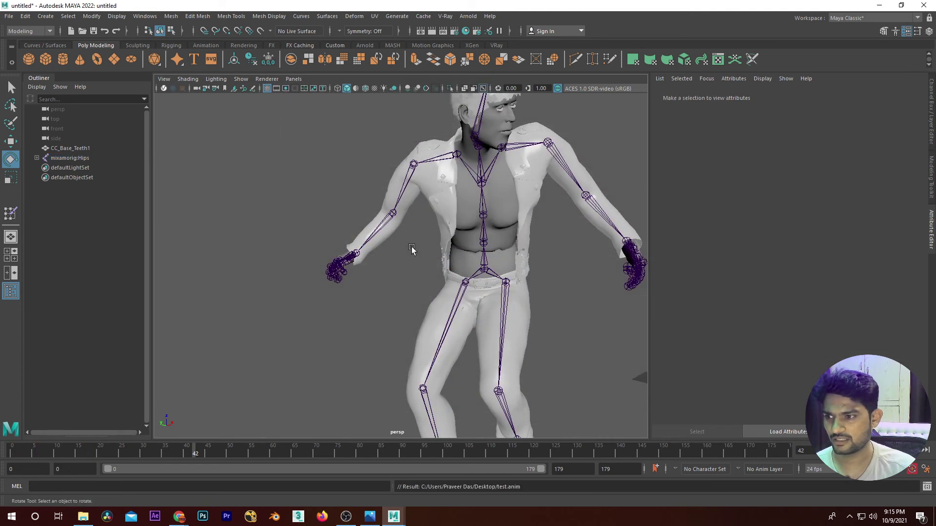
mouse_move(122, 450)
left_mouse_down()
mouse_move(1, 453)
mouse_move(137, 452)
mouse_move(3, 456)
mouse_move(104, 451)
left_mouse_up()
Step: Switch to the Mixamo page in Chrome to view the Standing Walk Right animation
mouse_move(179, 516)
left_click(215, 475)
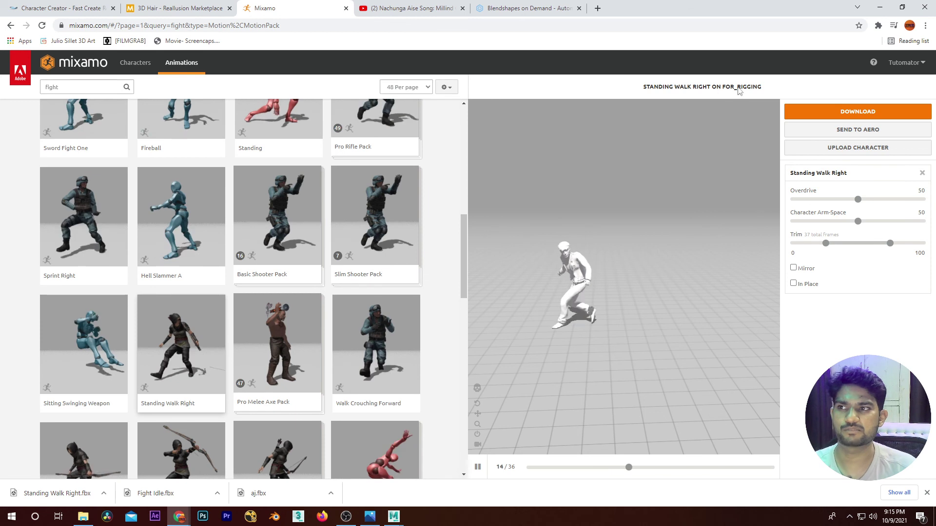
key("alt+Tab")
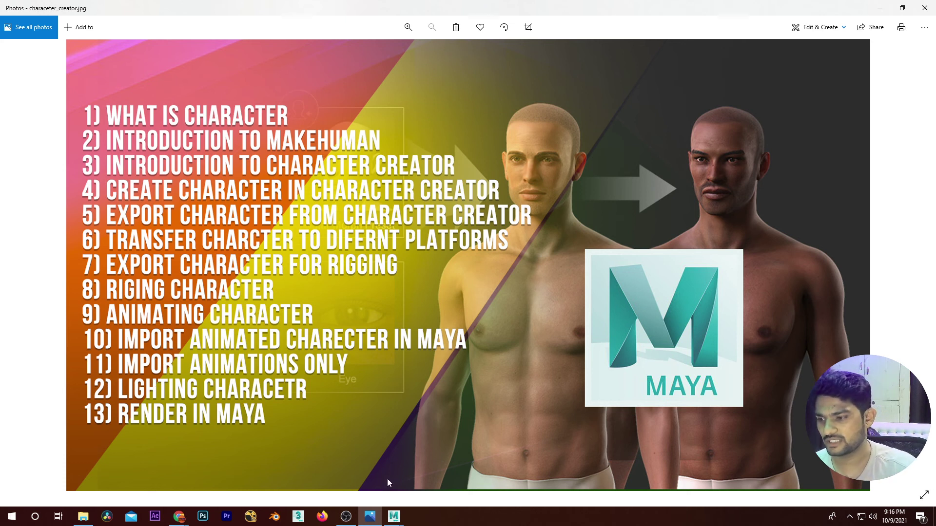
Step: Switch to the Maya session holding only the skeleton, select its root hips joint and show the joint's channel values
mouse_move(392, 515)
left_click(435, 477)
left_click(463, 278)
left_click(414, 256)
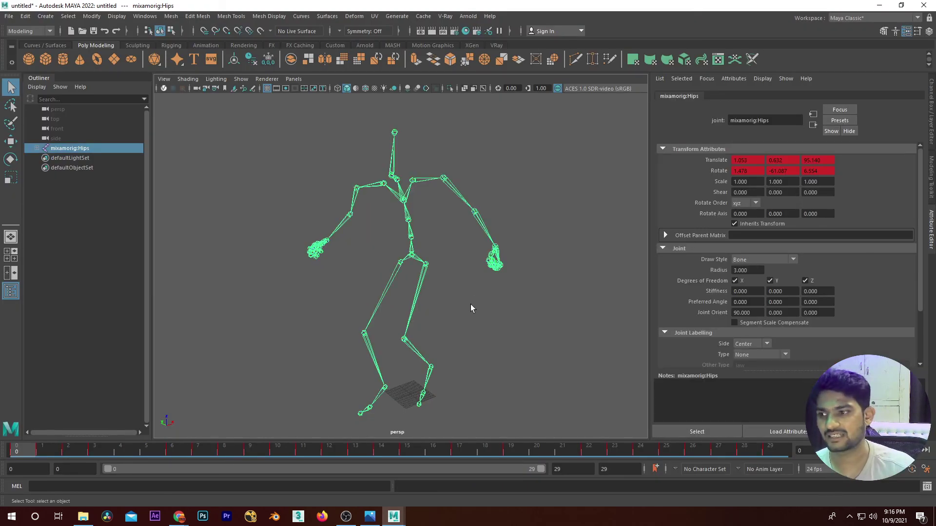
left_click(470, 307)
left_click(416, 263)
left_click(439, 237)
left_click(423, 266)
left_click(928, 96)
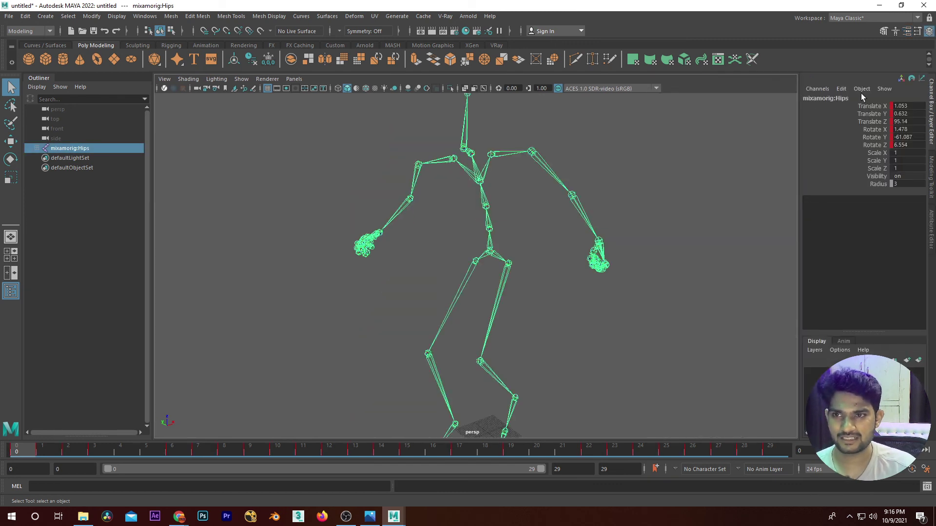
left_click(694, 162)
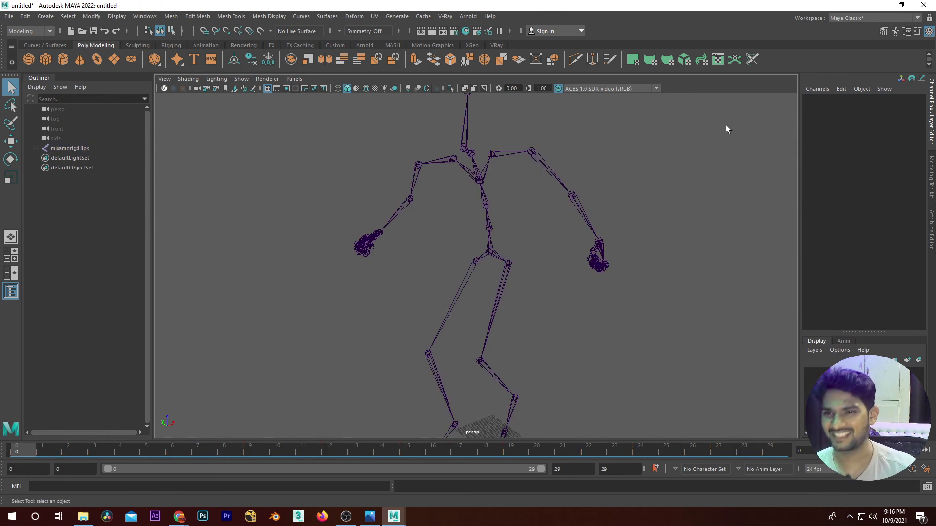
left_click(499, 253)
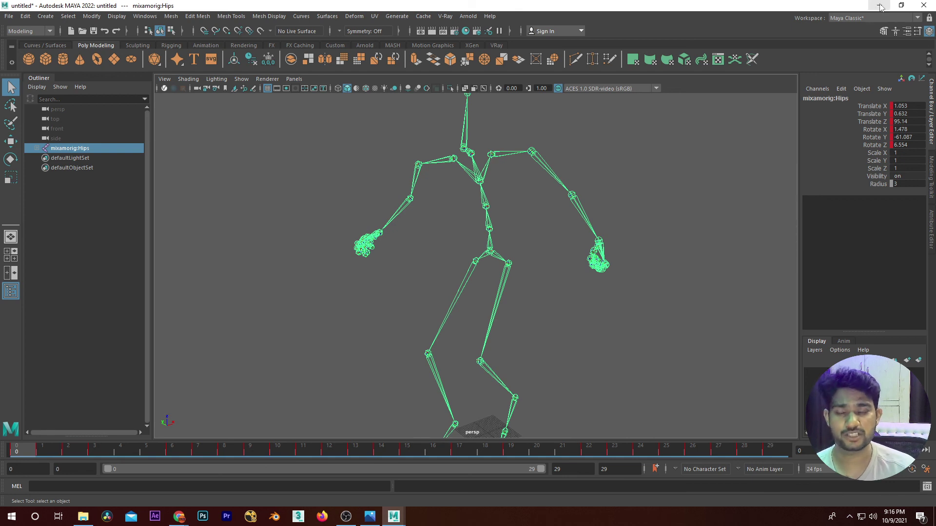
Step: Close the skeleton-only Maya session without saving the scene
left_click(924, 9)
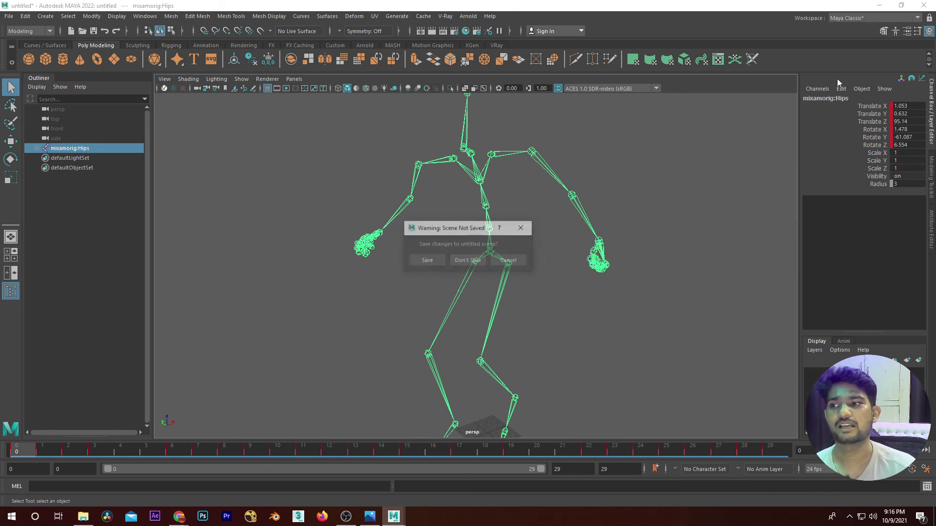
left_click(465, 262)
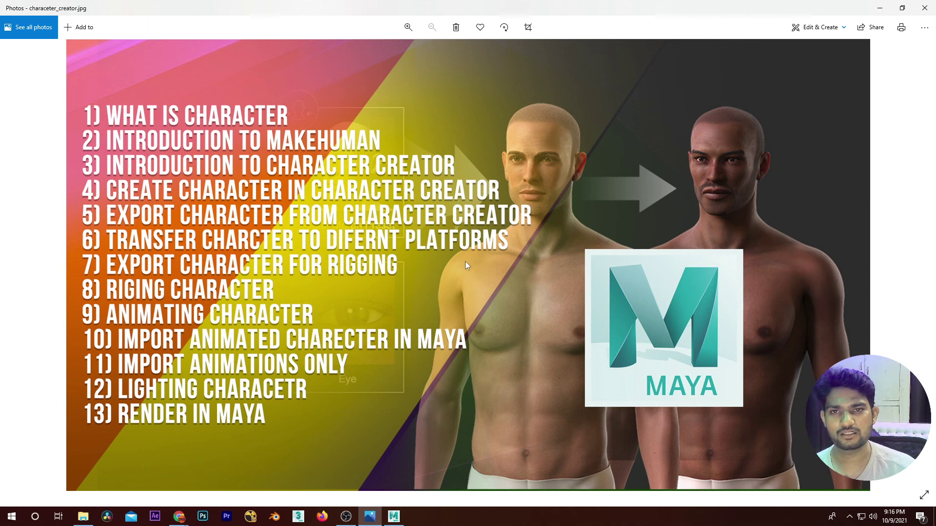